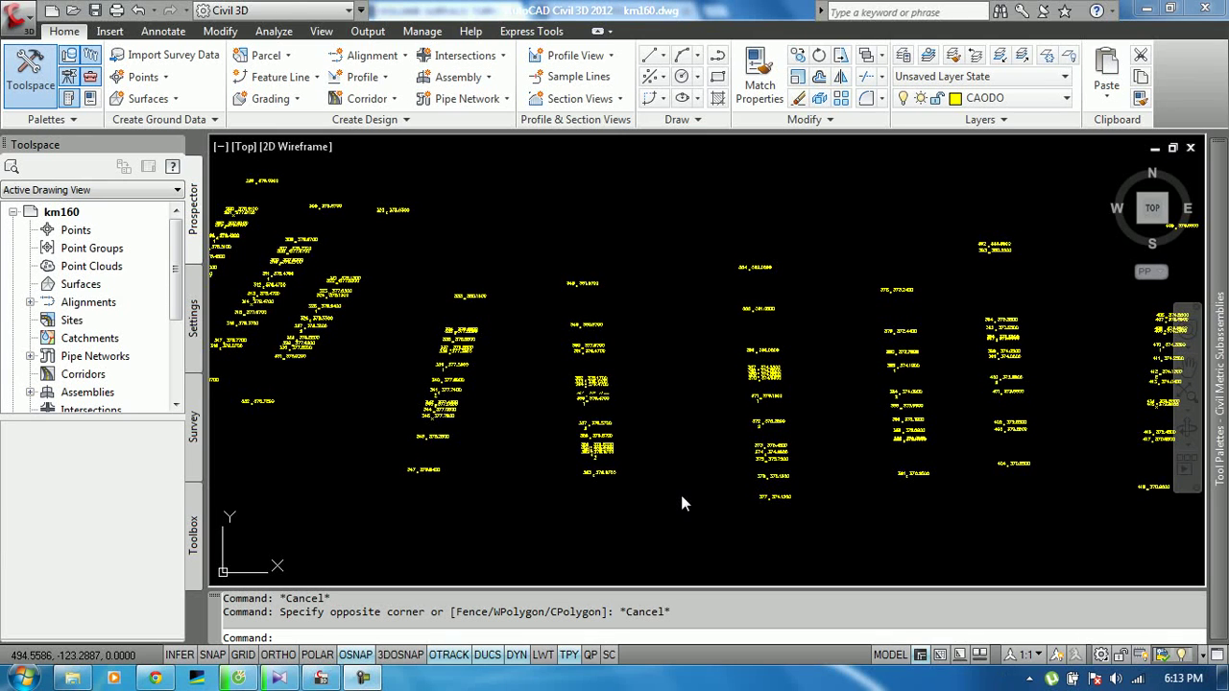
- Inspect survey point 340's properties before exploding the markers
scroll(576, 413, "up", 3)
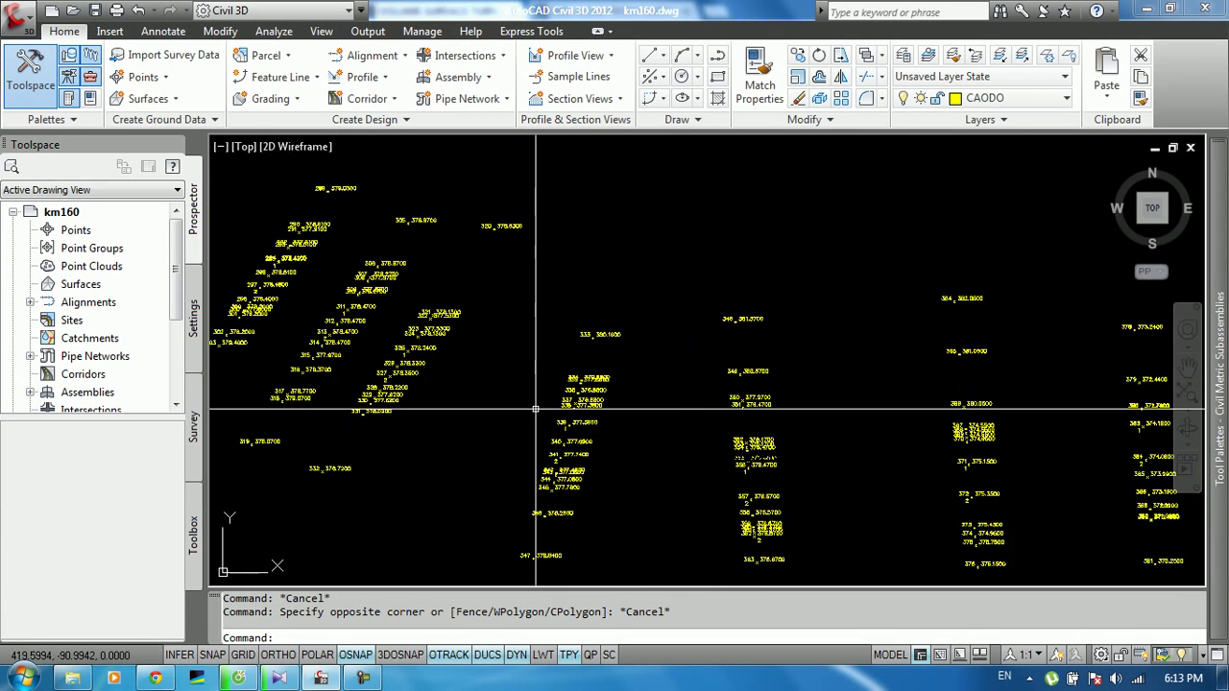
scroll(576, 461, "up", 3)
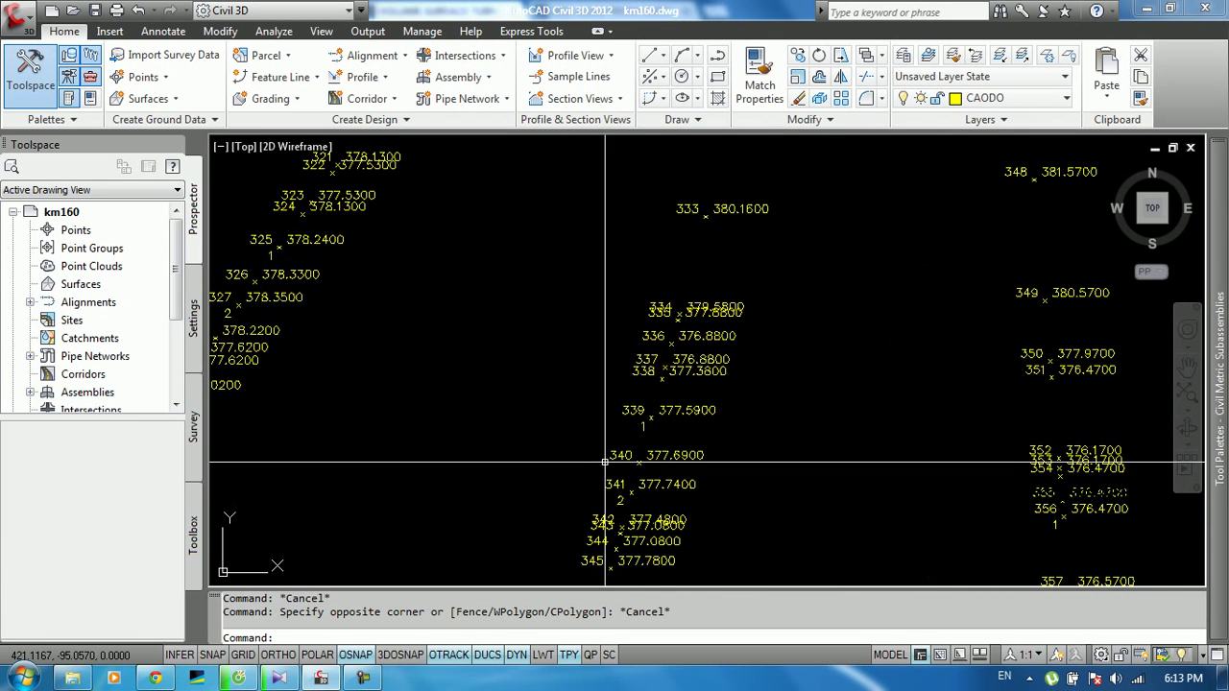
left_click(634, 457)
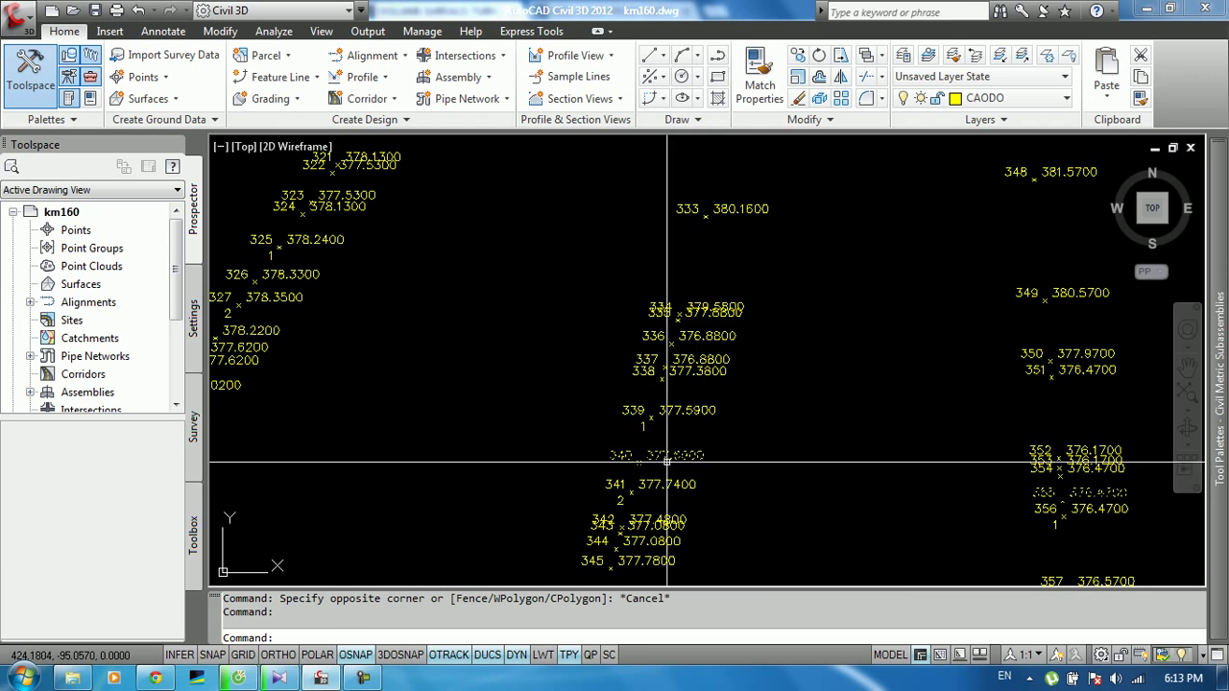
right_click(668, 461)
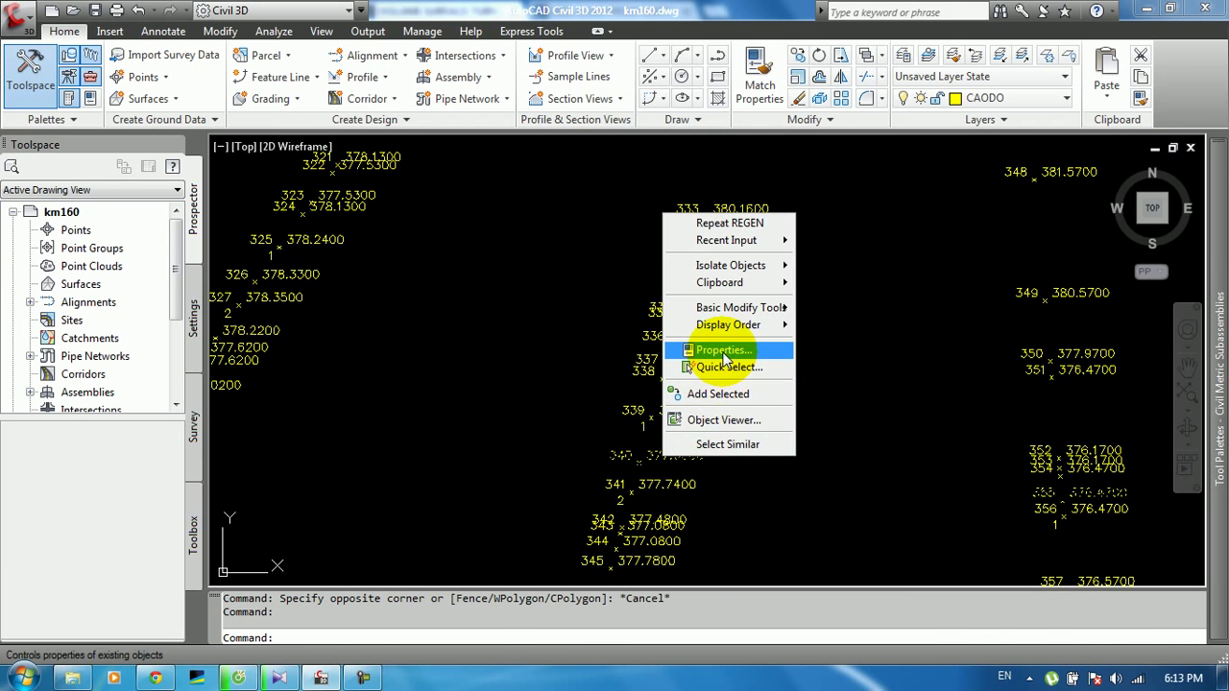
left_click(722, 350)
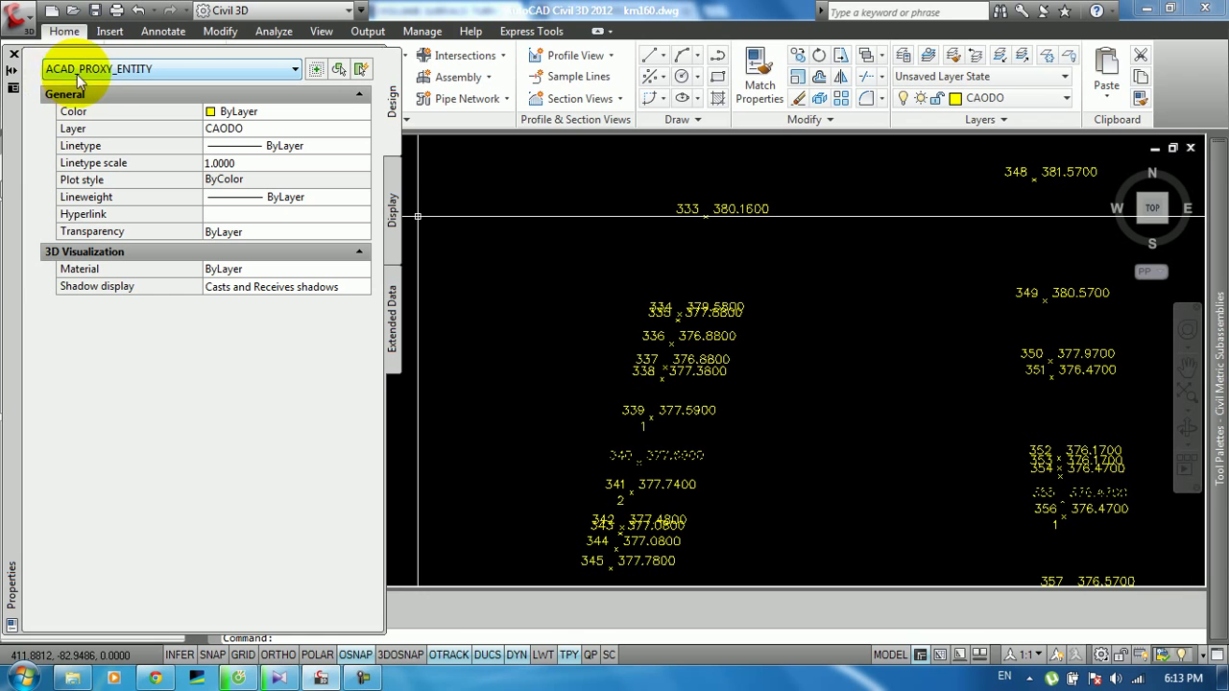
left_click(15, 54)
- Crossing-select all 762 survey points and explode them, accepting the alert
scroll(623, 377, "down", 6)
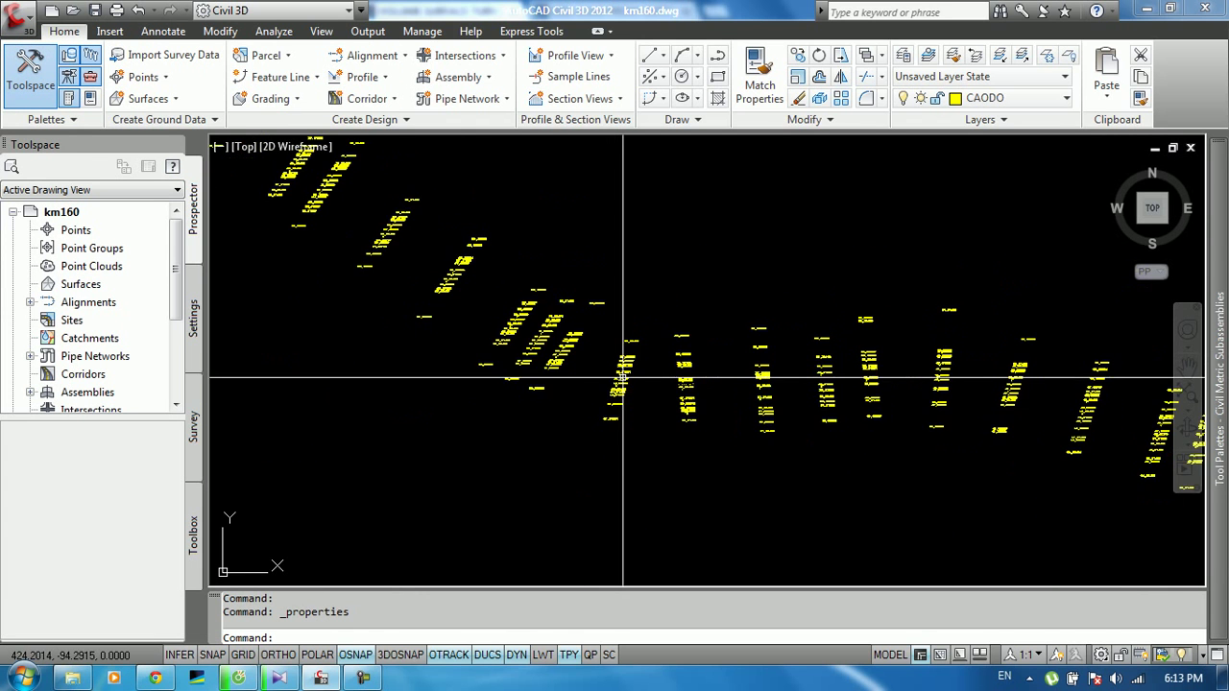
scroll(623, 378, "down", 2)
left_click(914, 457)
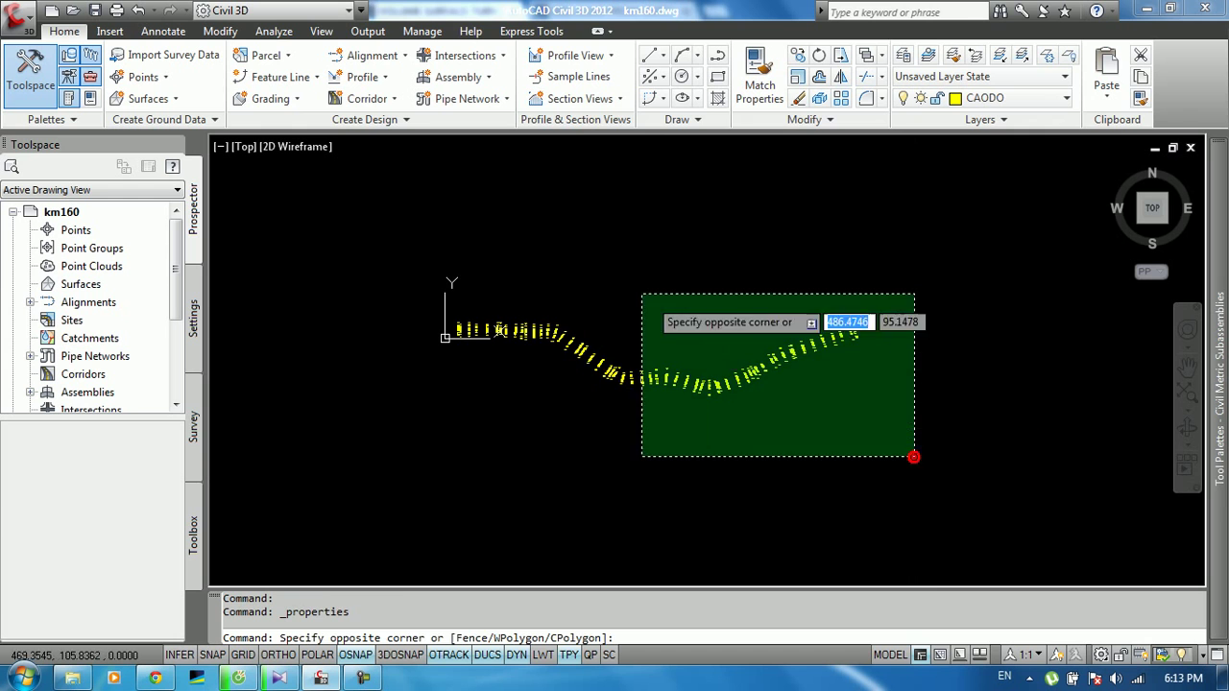
left_click(377, 184)
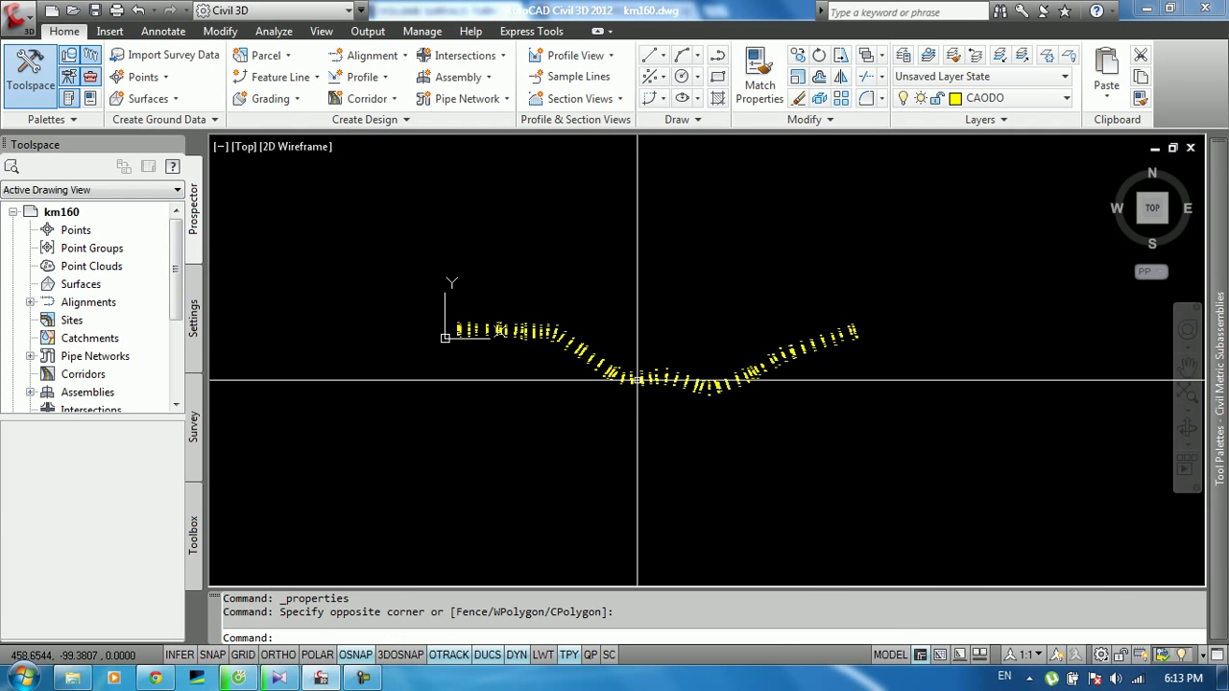
type("X")
left_click(701, 429)
left_click(687, 393)
type("X")
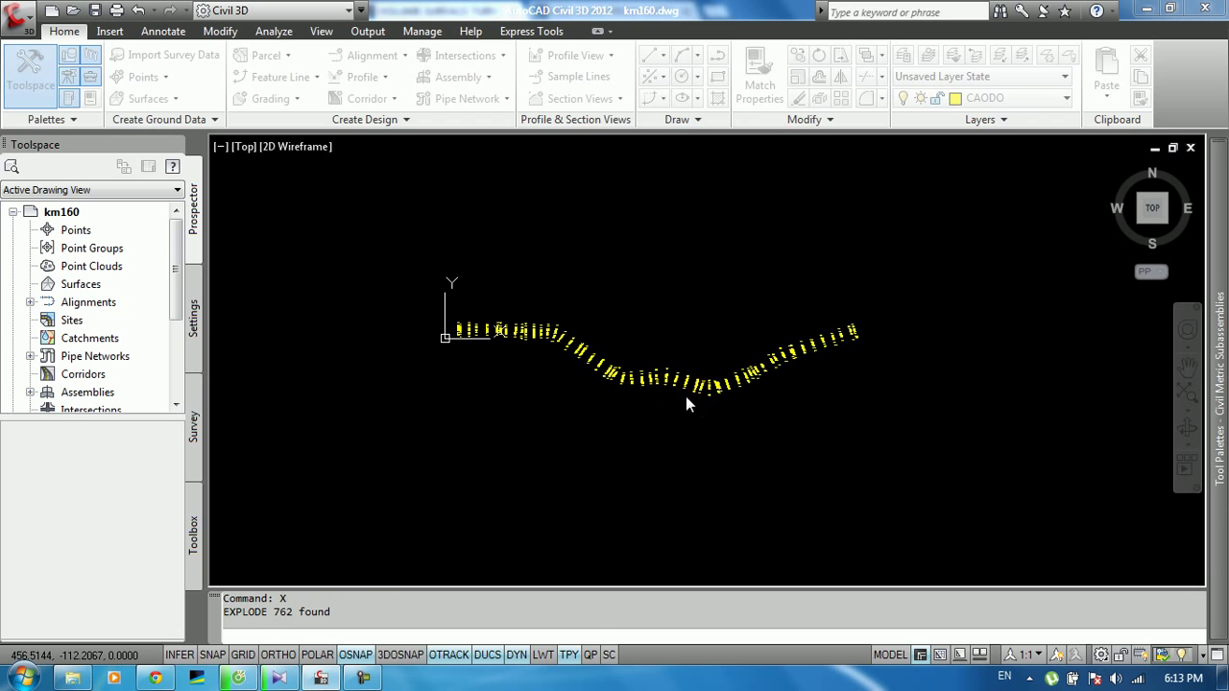
scroll(817, 416, "up", 3)
scroll(817, 417, "up", 3)
scroll(574, 511, "up", 2)
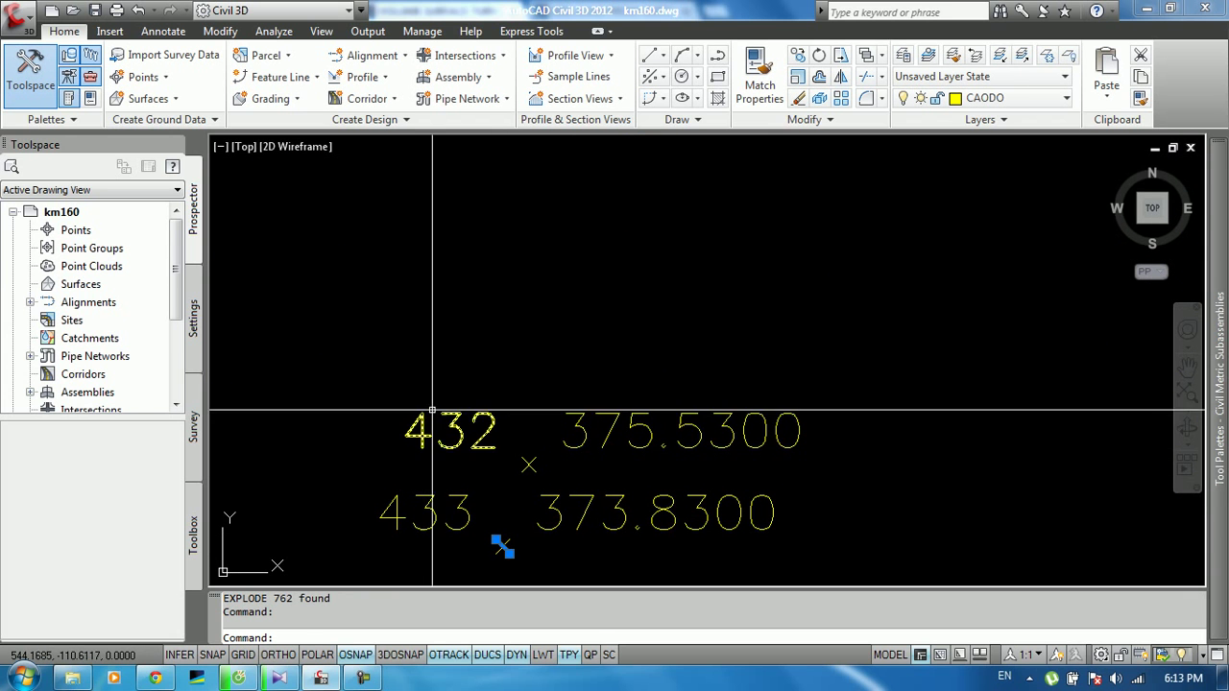
- Confirm in Properties that point 433's marker is now a polyline at its elevation
key("Escape")
left_click(556, 498)
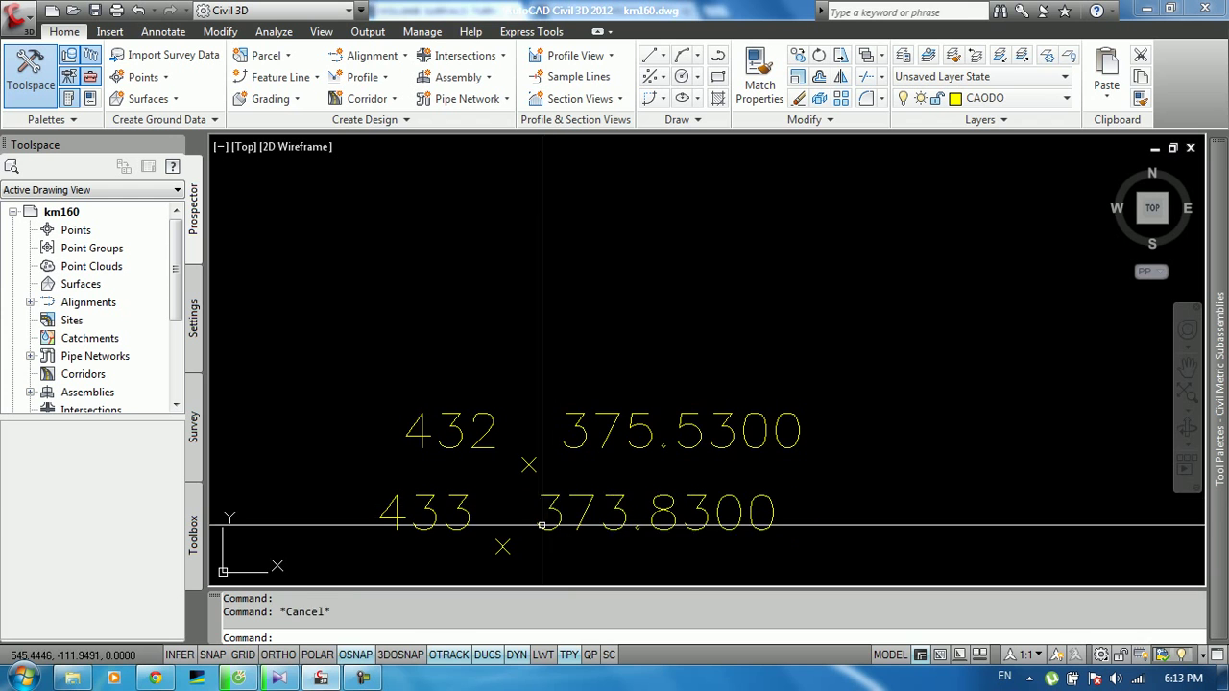
key("Escape")
left_click(503, 545)
right_click(503, 545)
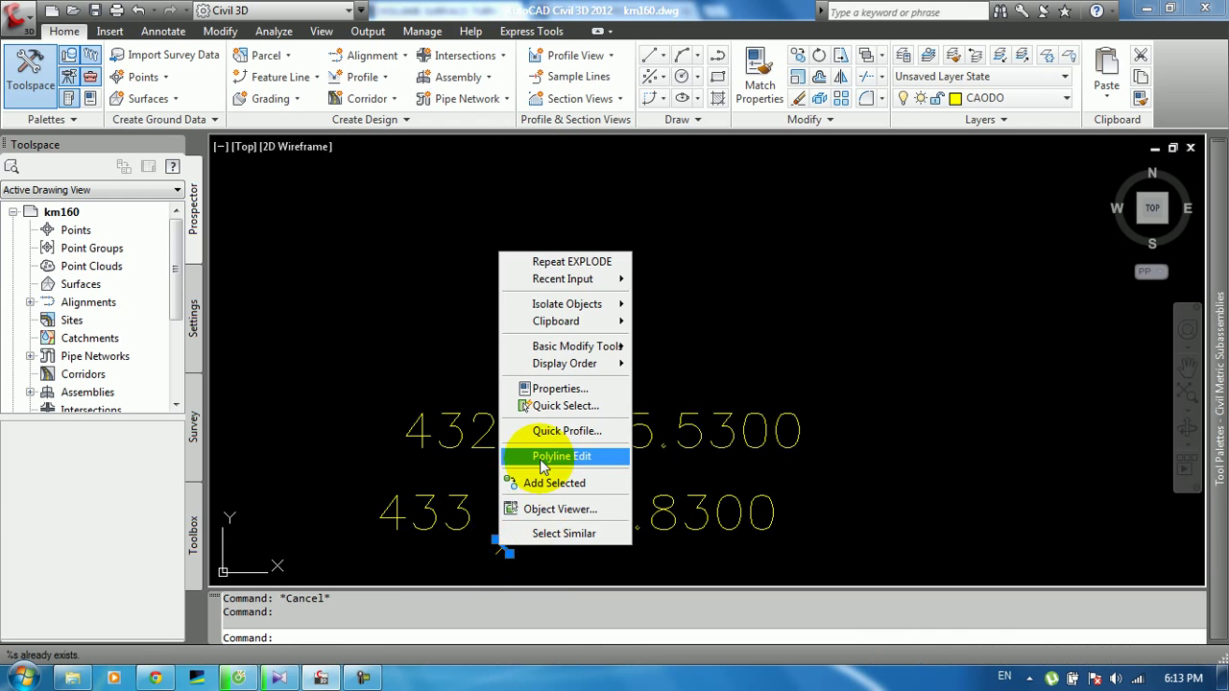
left_click(560, 388)
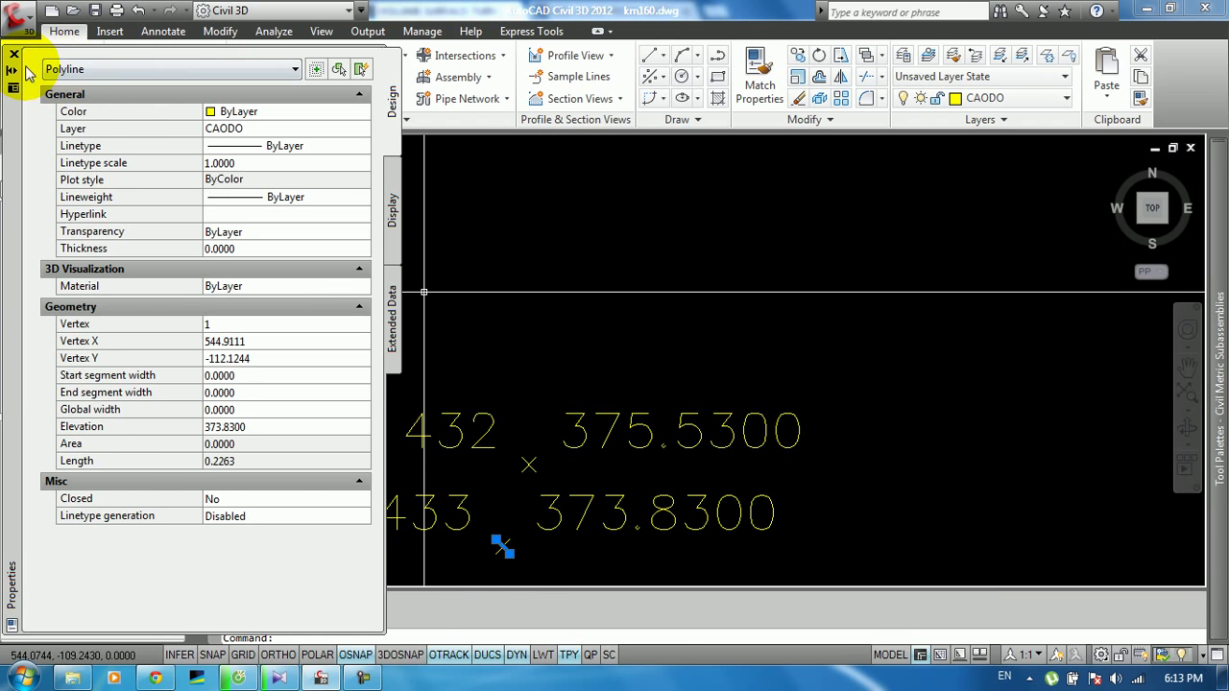
key("Escape")
left_click(13, 55)
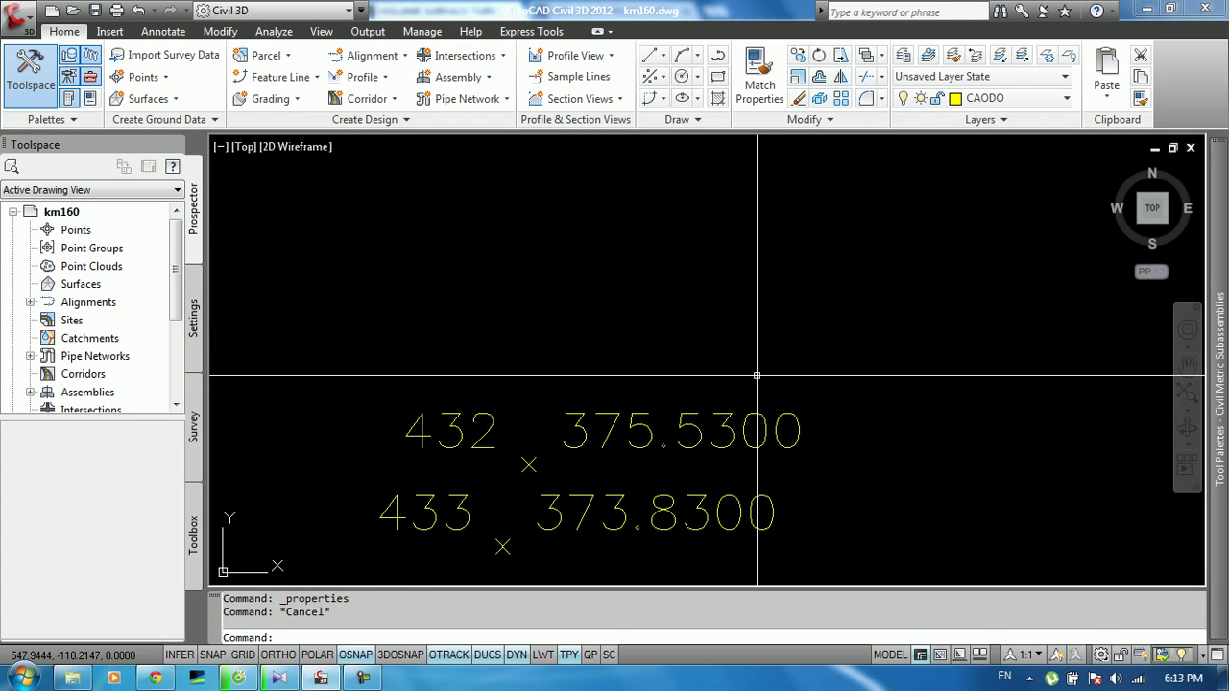
- Using LA, add layer CAODO2 beside CAODO and give it colour 90
type("LA")
key("Return")
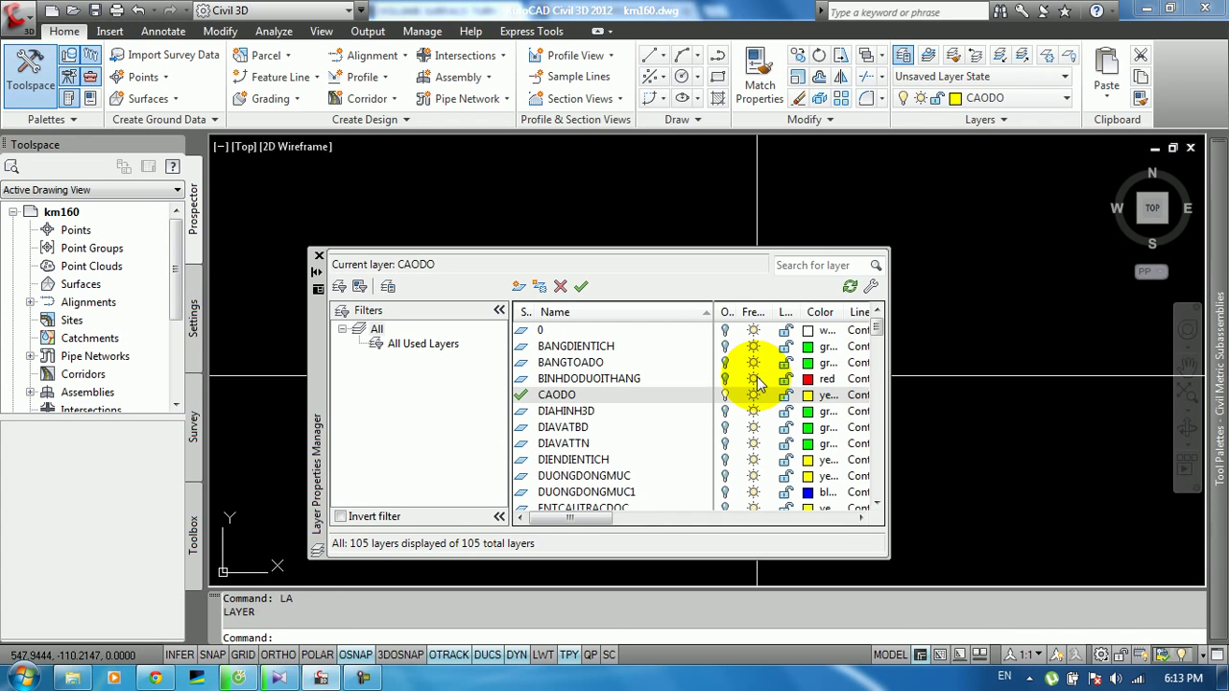
right_click(569, 396)
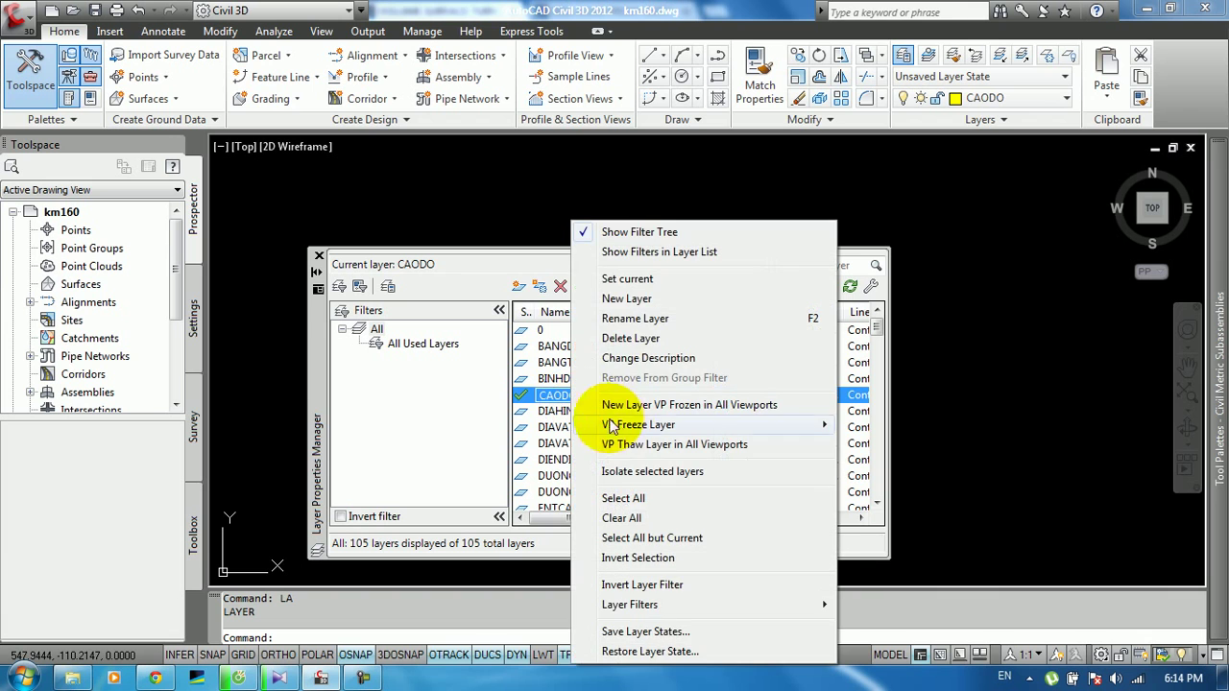
left_click(624, 301)
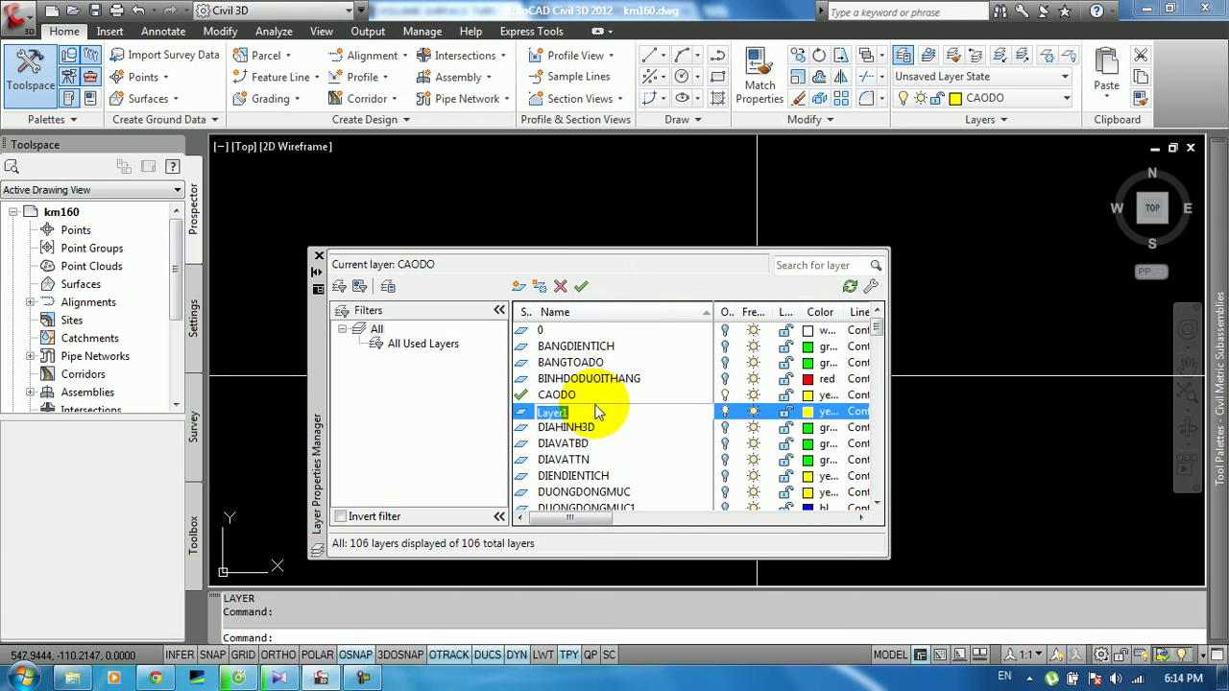
type("CAODO2")
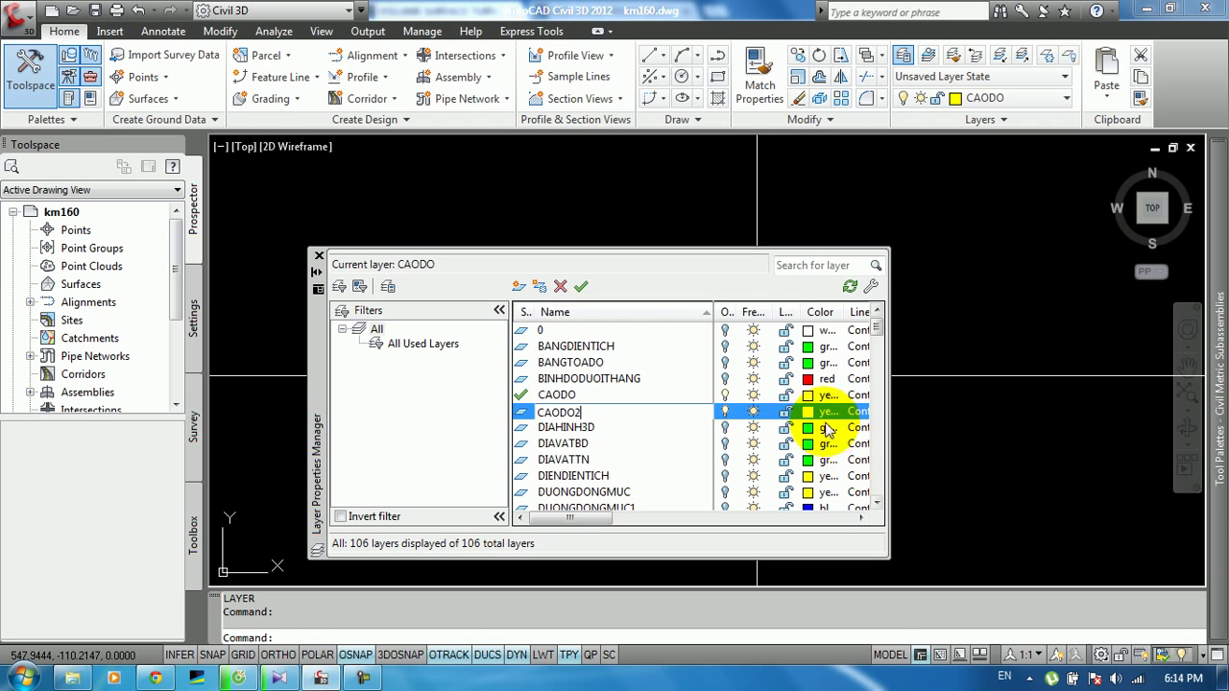
left_click(824, 412)
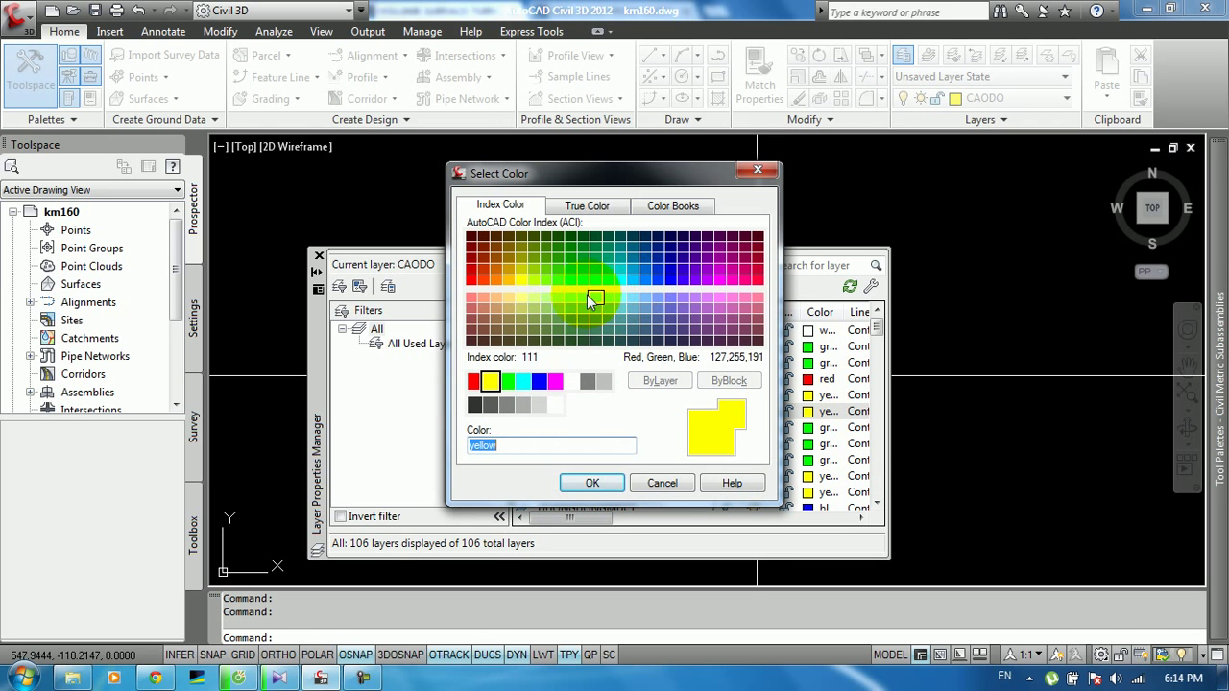
left_click(588, 484)
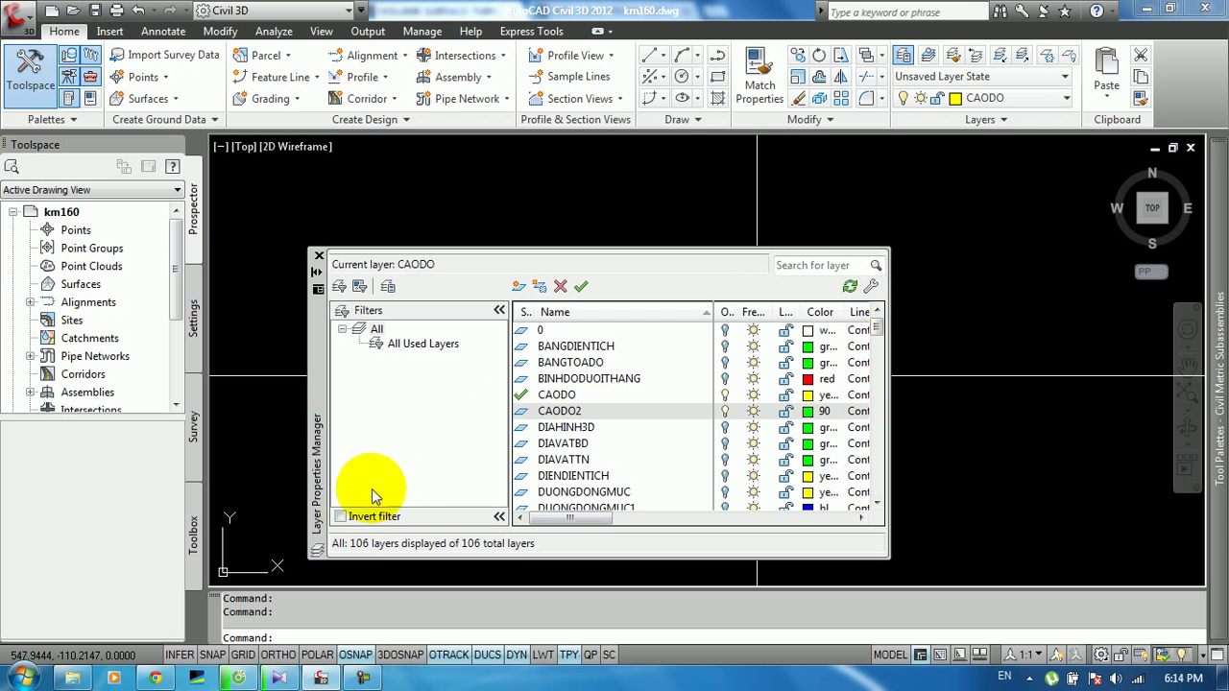
left_click(341, 516)
left_click(341, 516)
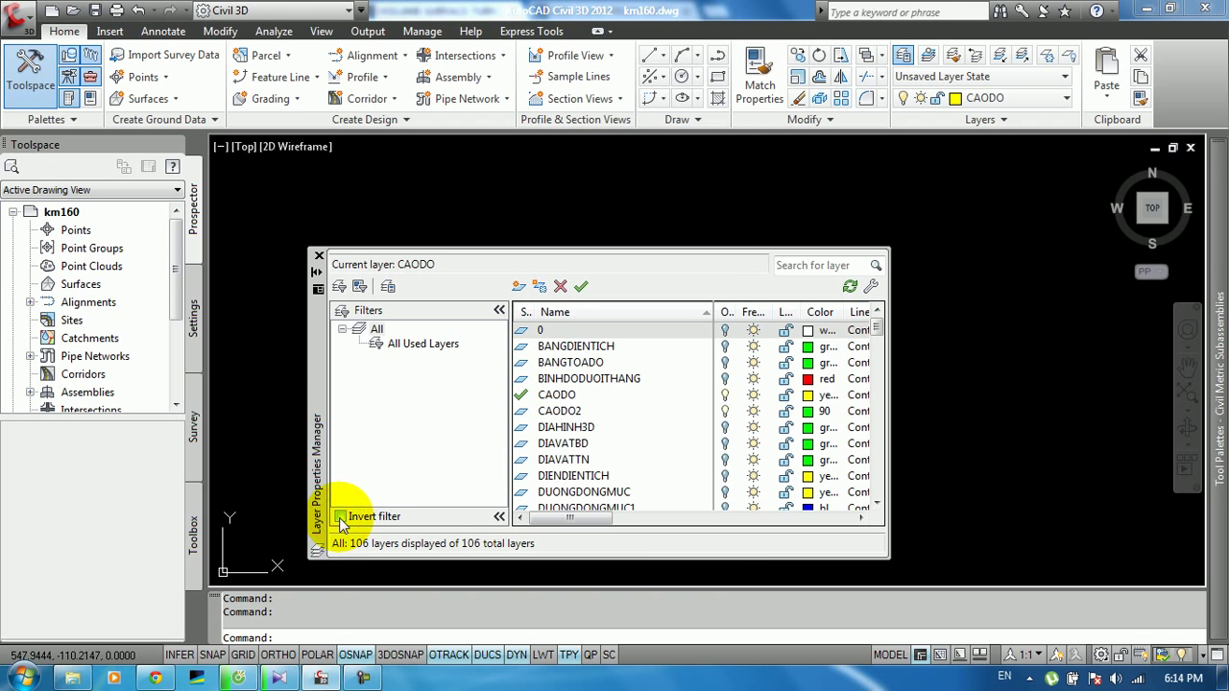
left_click(558, 412)
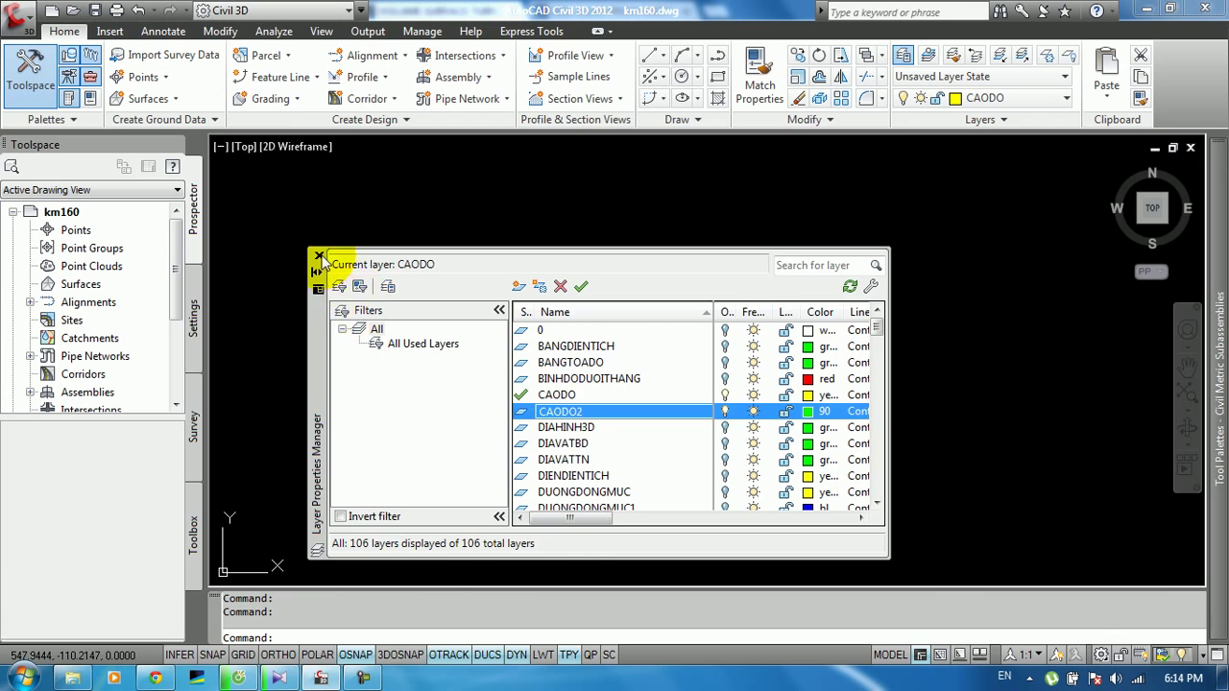
left_click(318, 256)
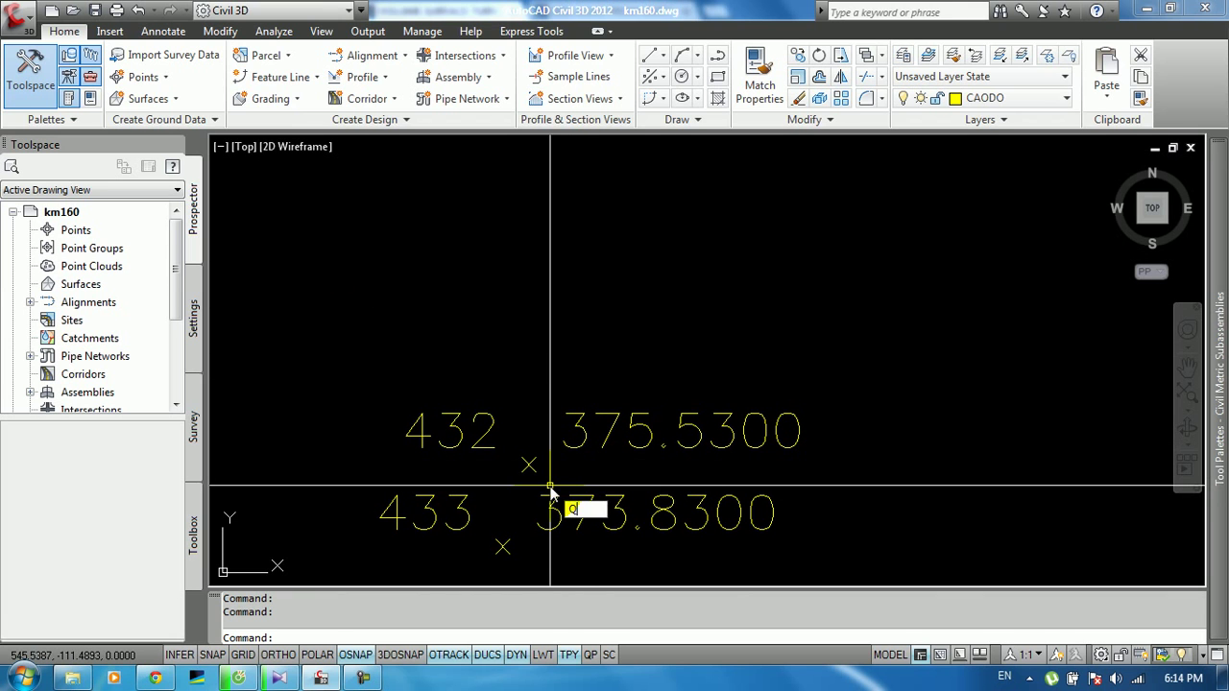
- Quick-select all 1524 polylines in the entire drawing
left_click(626, 543)
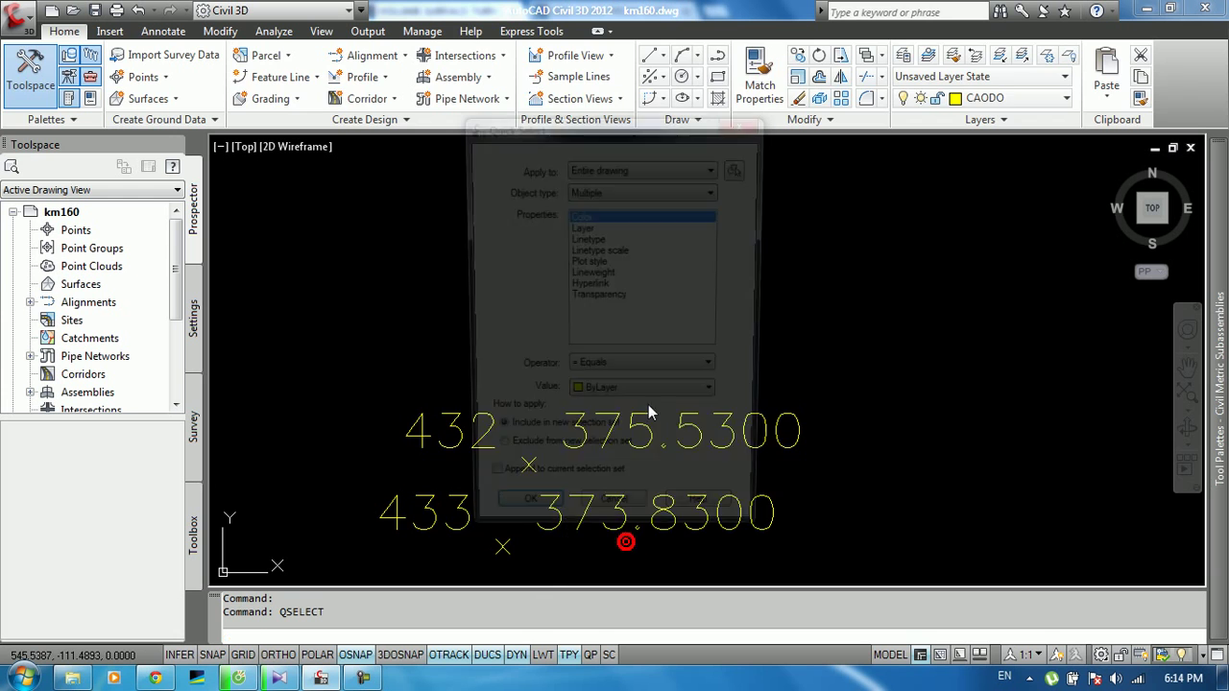
left_click(636, 190)
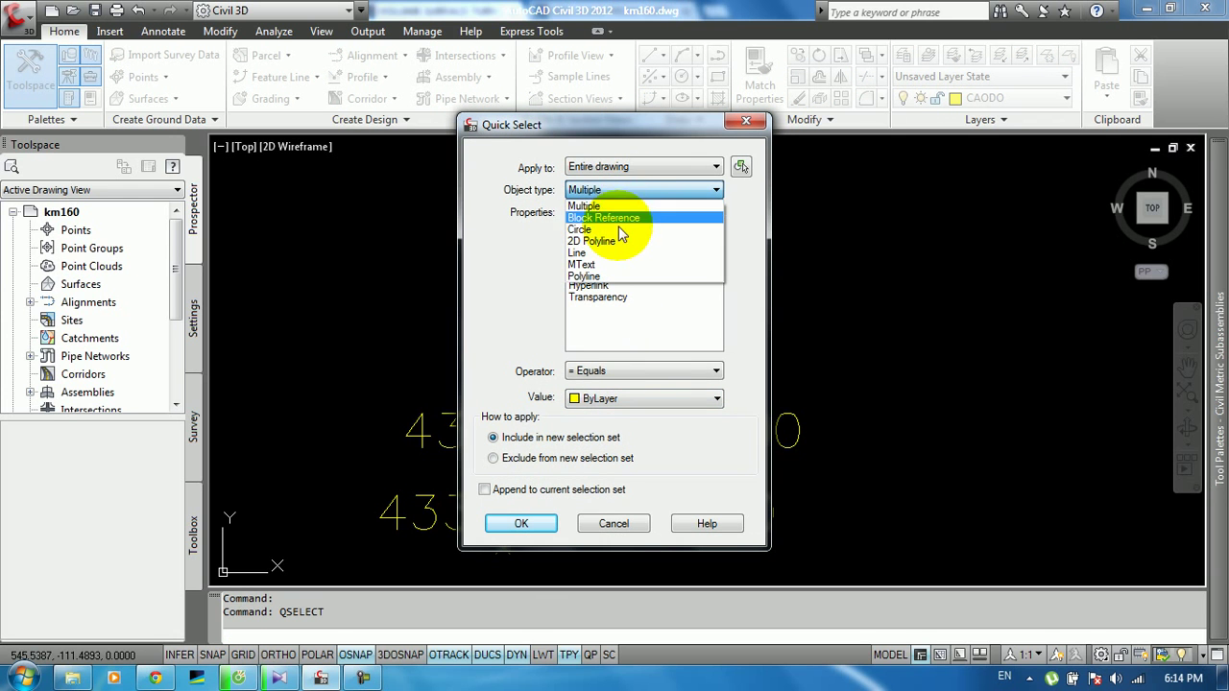
left_click(592, 275)
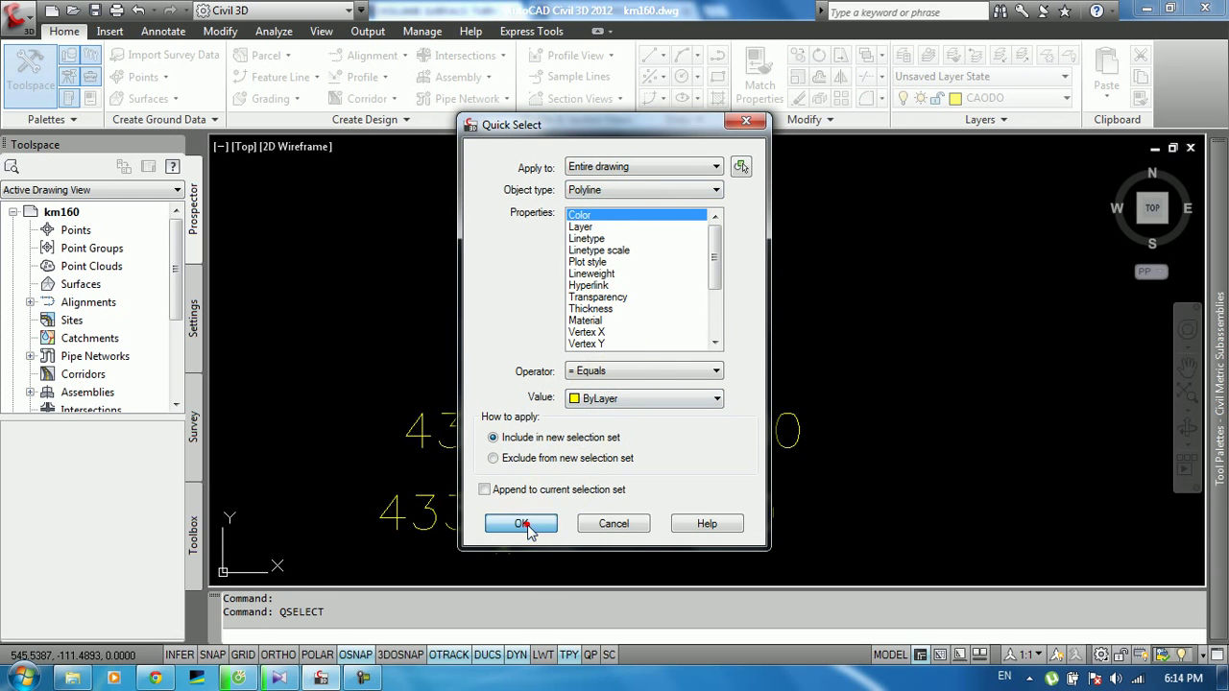
left_click(521, 523)
scroll(676, 458, "down", 6)
scroll(680, 282, "up", 6)
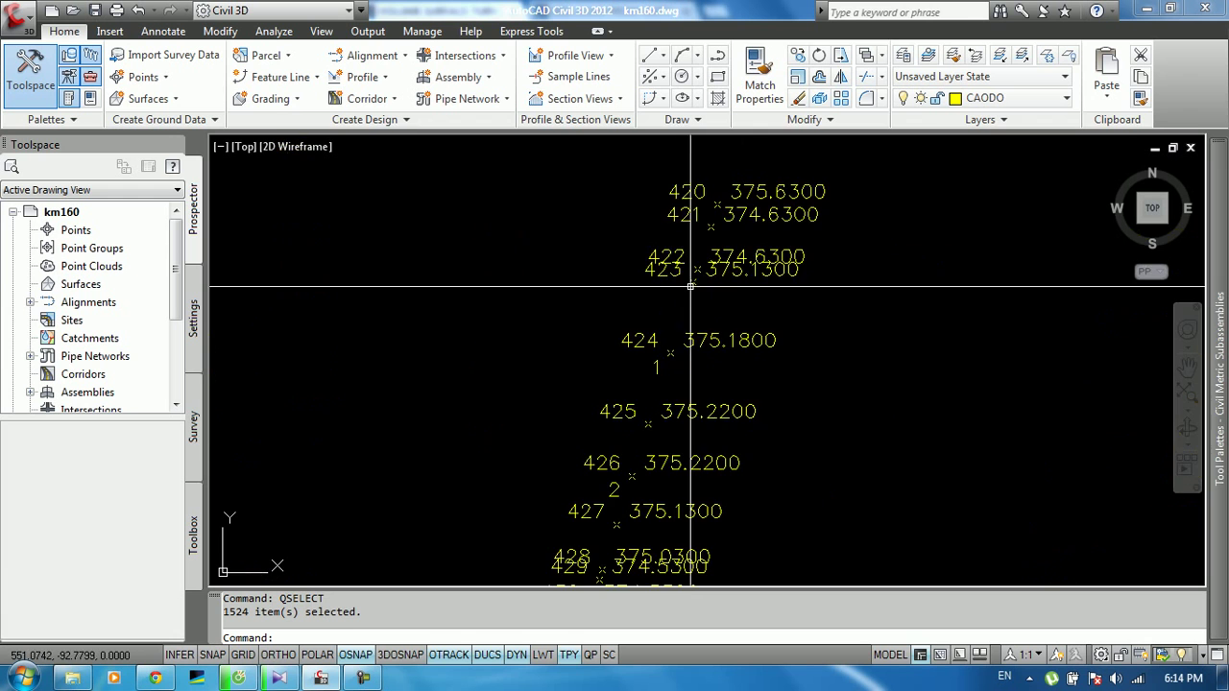
scroll(679, 282, "down", 6)
scroll(679, 332, "up", 5)
scroll(680, 332, "up", 2)
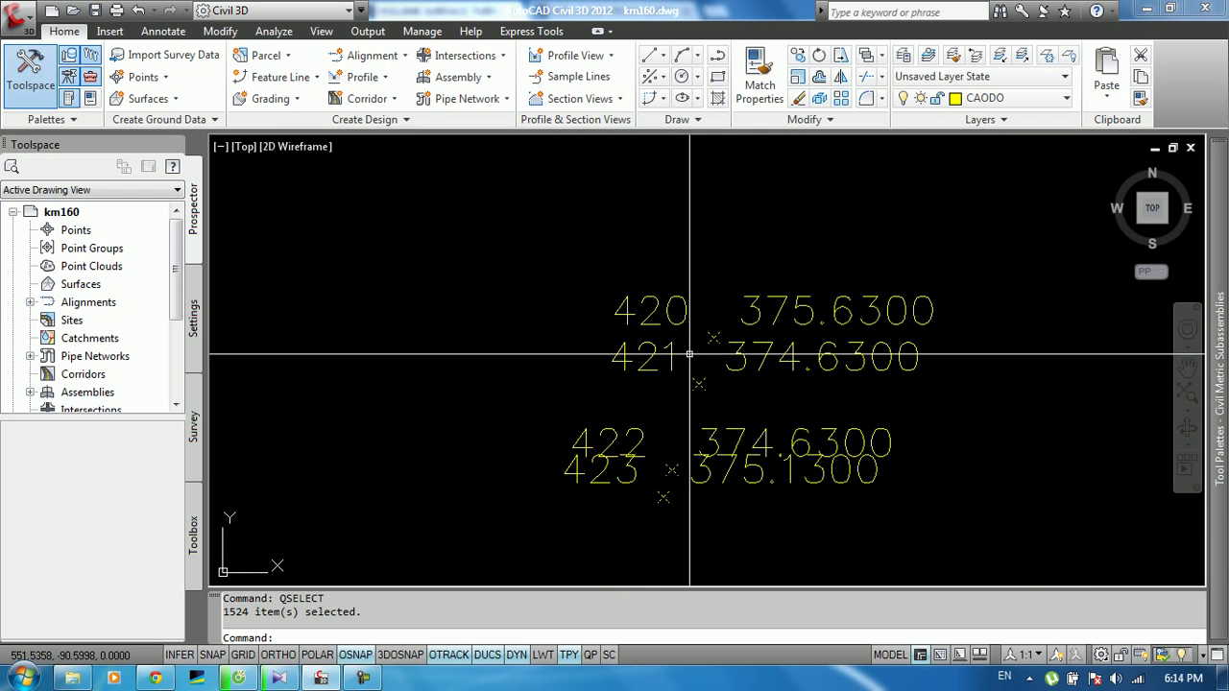
scroll(662, 327, "down", 6)
scroll(561, 341, "up", 5)
scroll(560, 341, "up", 2)
scroll(542, 317, "down", 5)
scroll(529, 480, "up", 5)
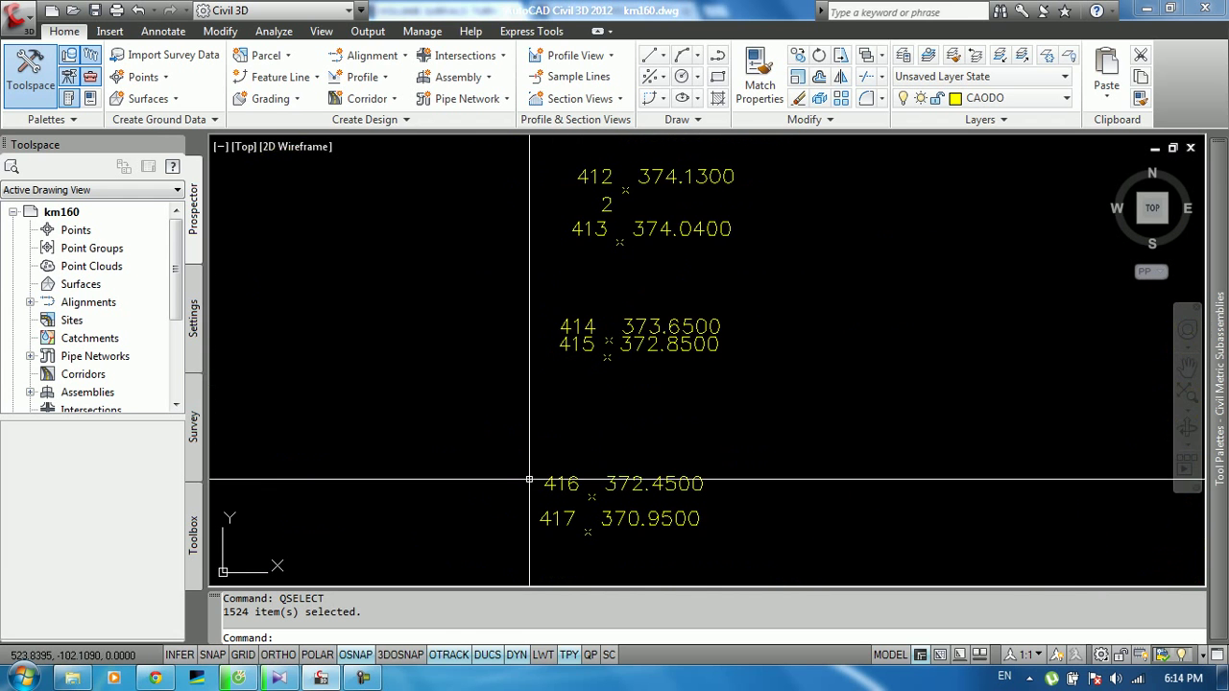
- Put the selected polylines on layer CAODO2 and clear the selection
left_click(1026, 100)
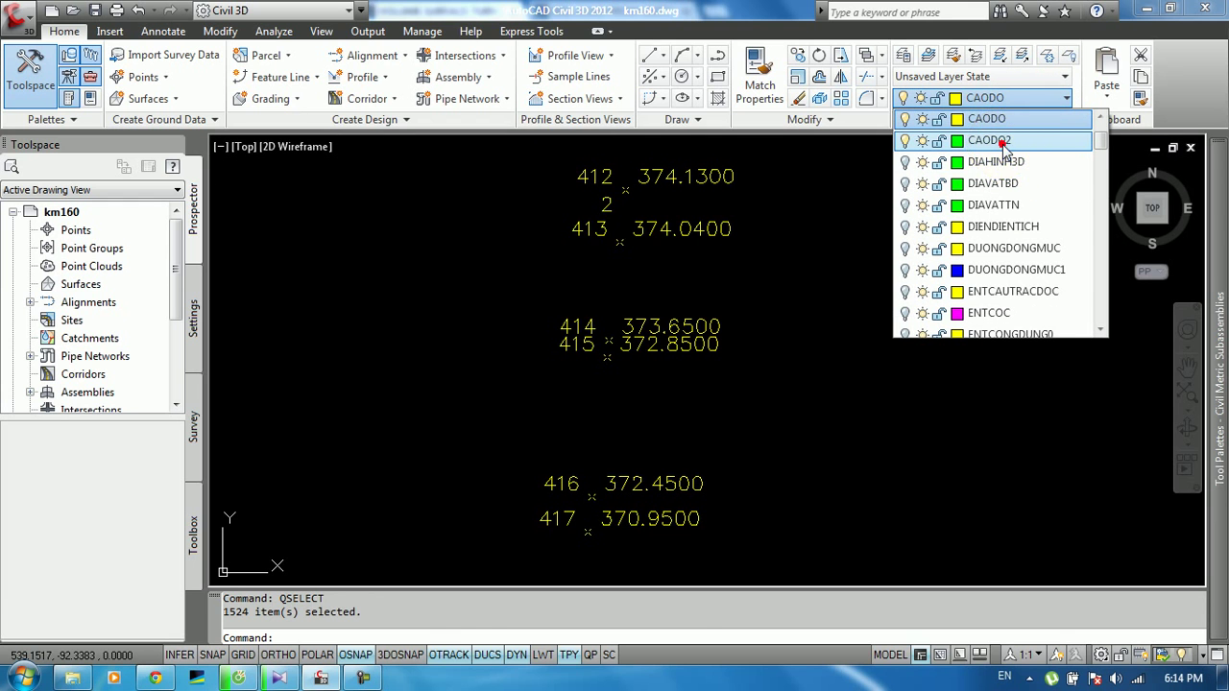
left_click(1003, 144)
scroll(627, 332, "up", 3)
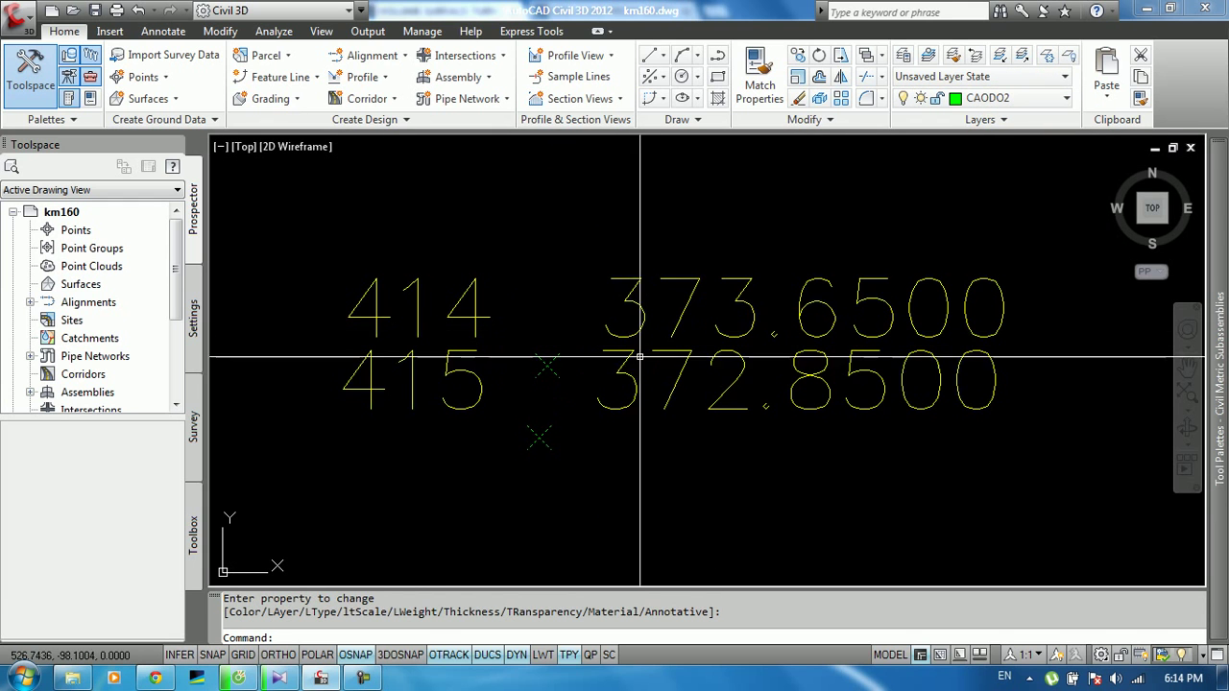
key("Escape")
scroll(630, 369, "up", 2)
type("LAY")
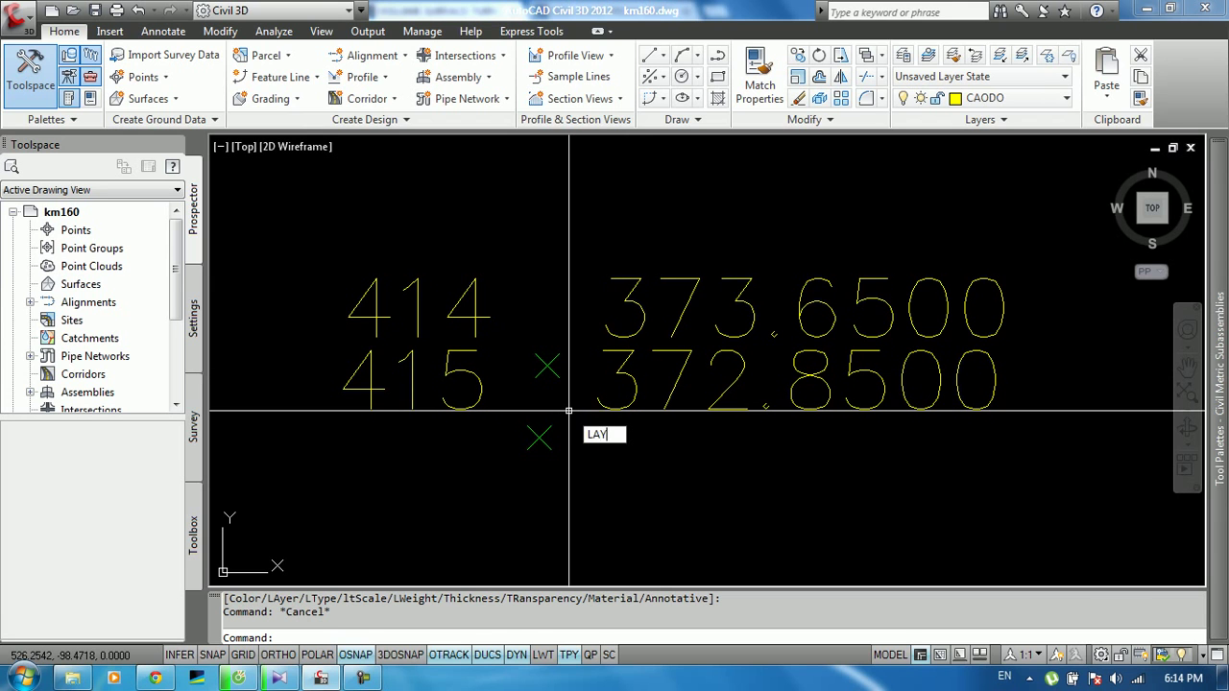
- Isolate layer CAODO2 by picking one green survey marker
key("Return")
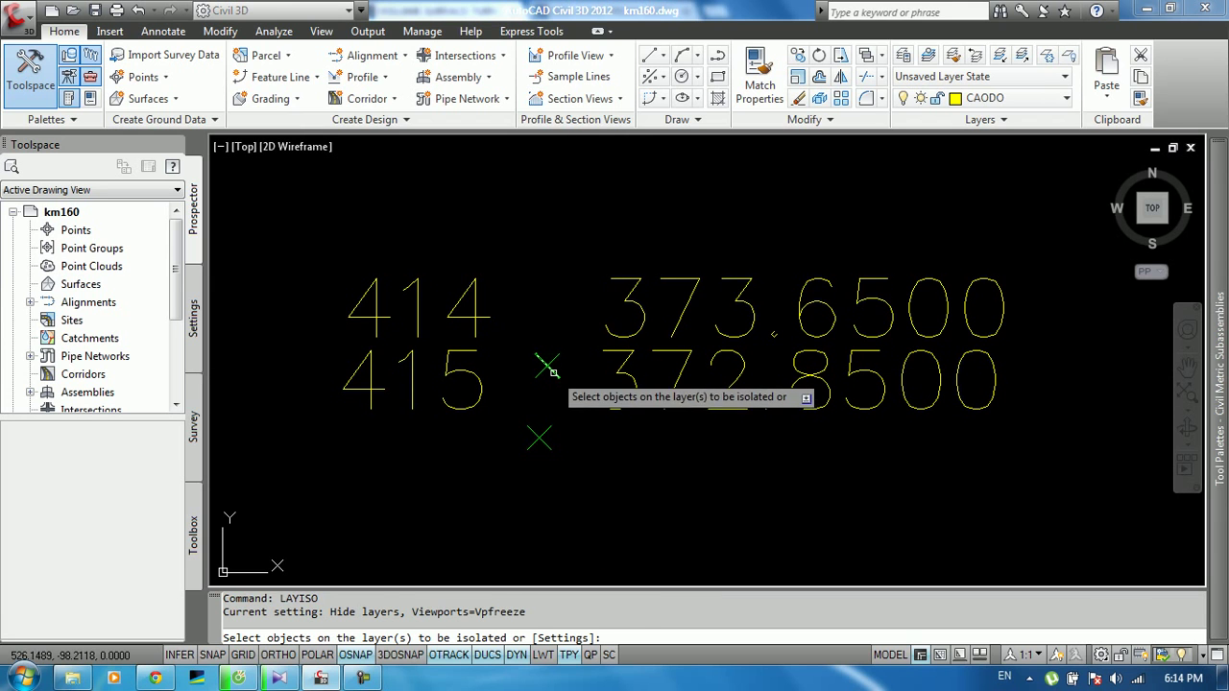
left_click(549, 366)
right_click(558, 362)
left_click(578, 371)
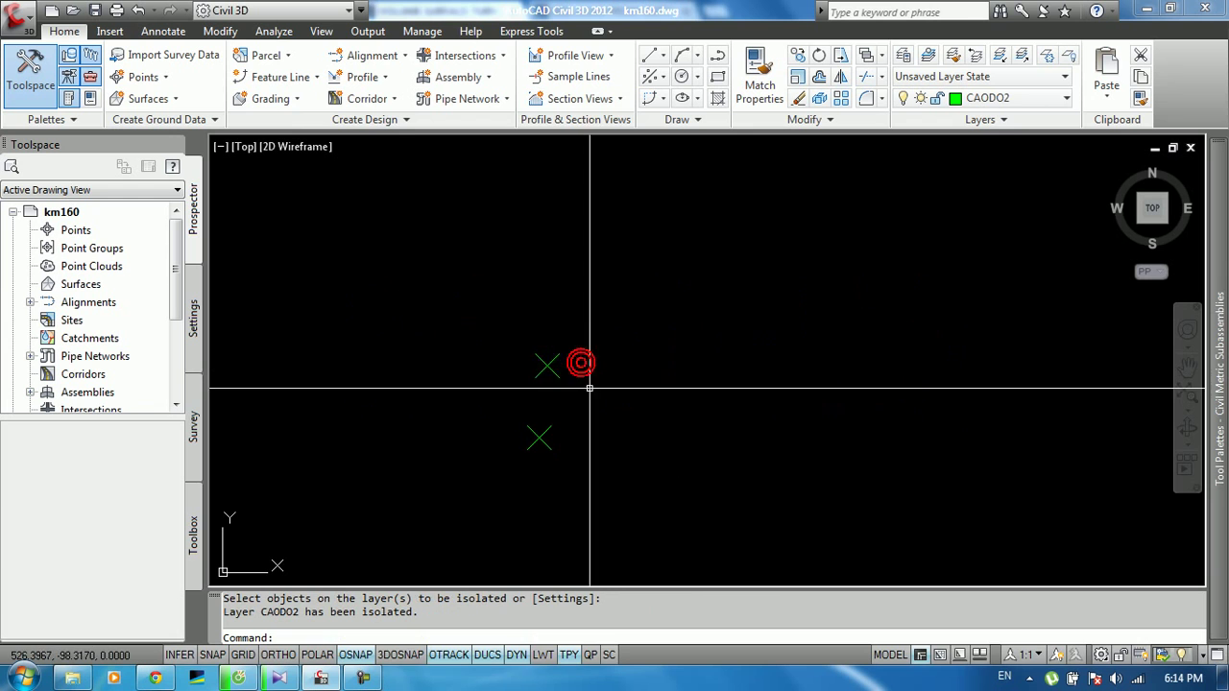
- Start a new surface from the Surfaces entry in Prospector
scroll(359, 354, "up", 2)
scroll(345, 263, "up", 2)
scroll(337, 241, "up", 2)
scroll(516, 371, "up", 1)
scroll(516, 371, "down", 3)
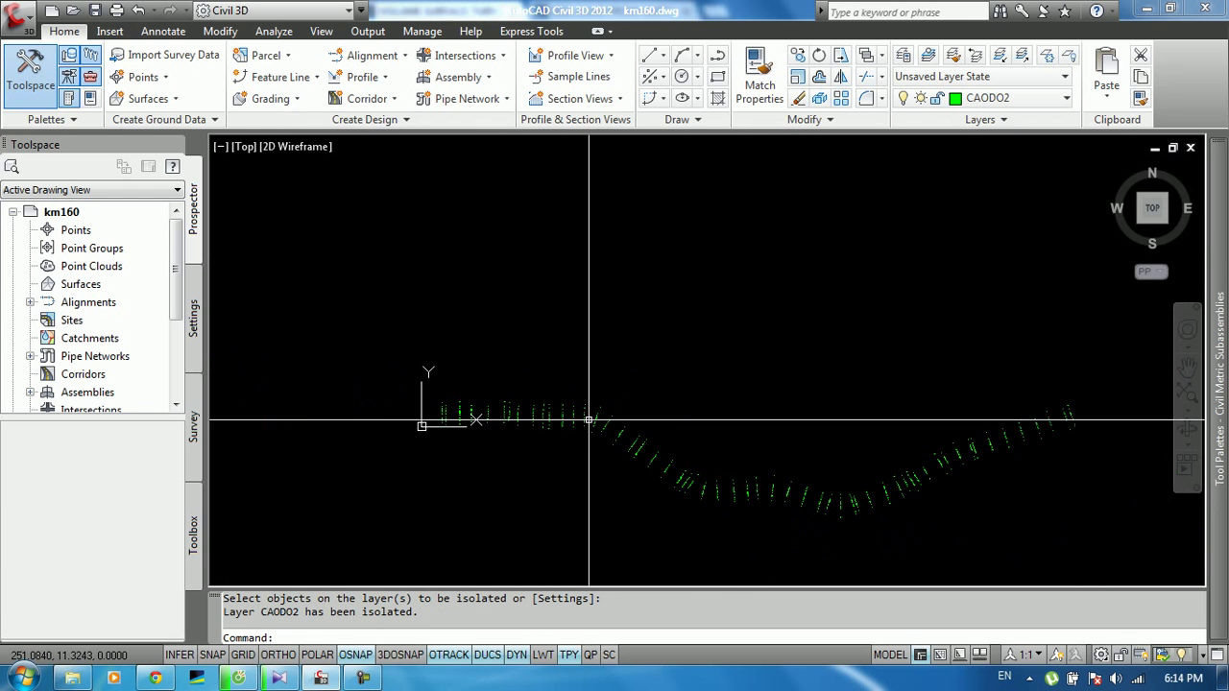
scroll(493, 417, "up", 2)
scroll(403, 430, "up", 2)
scroll(448, 353, "up", 2)
scroll(423, 374, "down", 2)
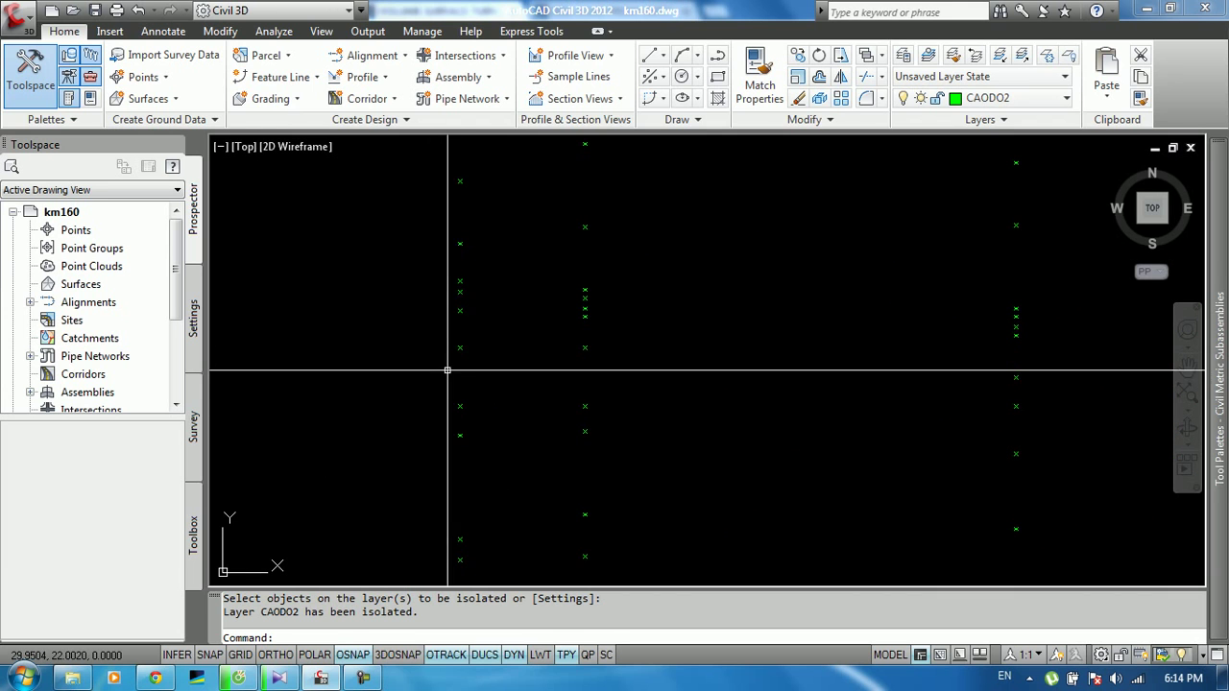
scroll(464, 384, "up", 2)
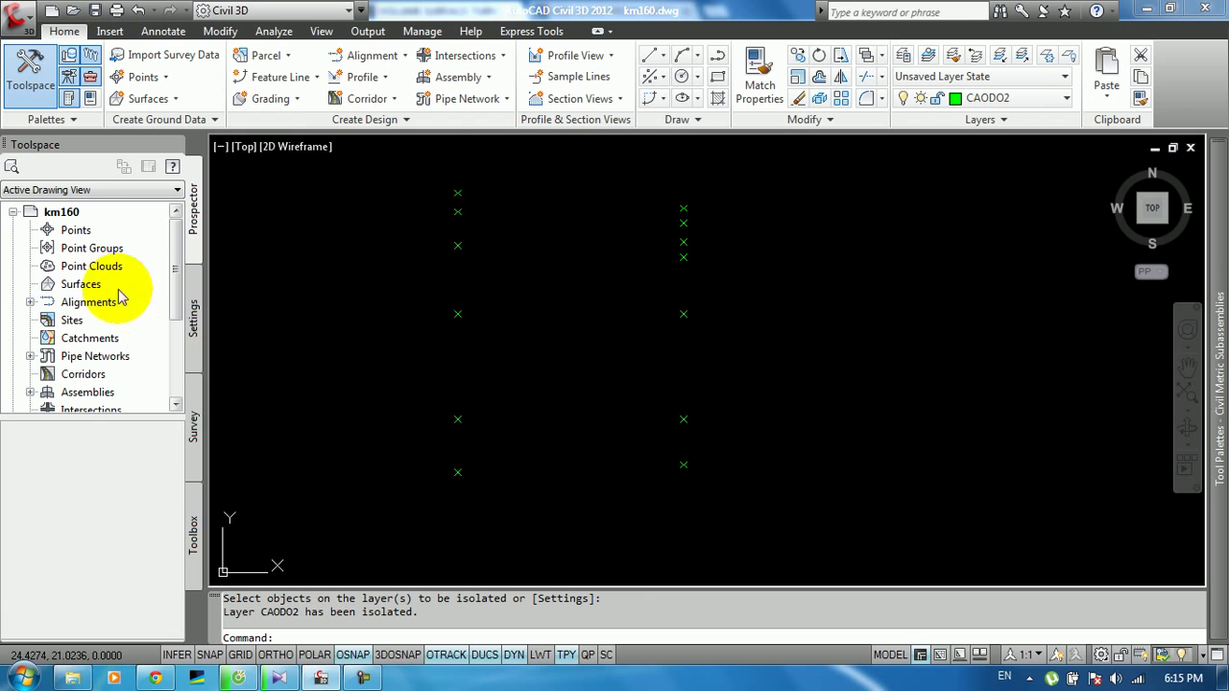
right_click(72, 286)
left_click(129, 296)
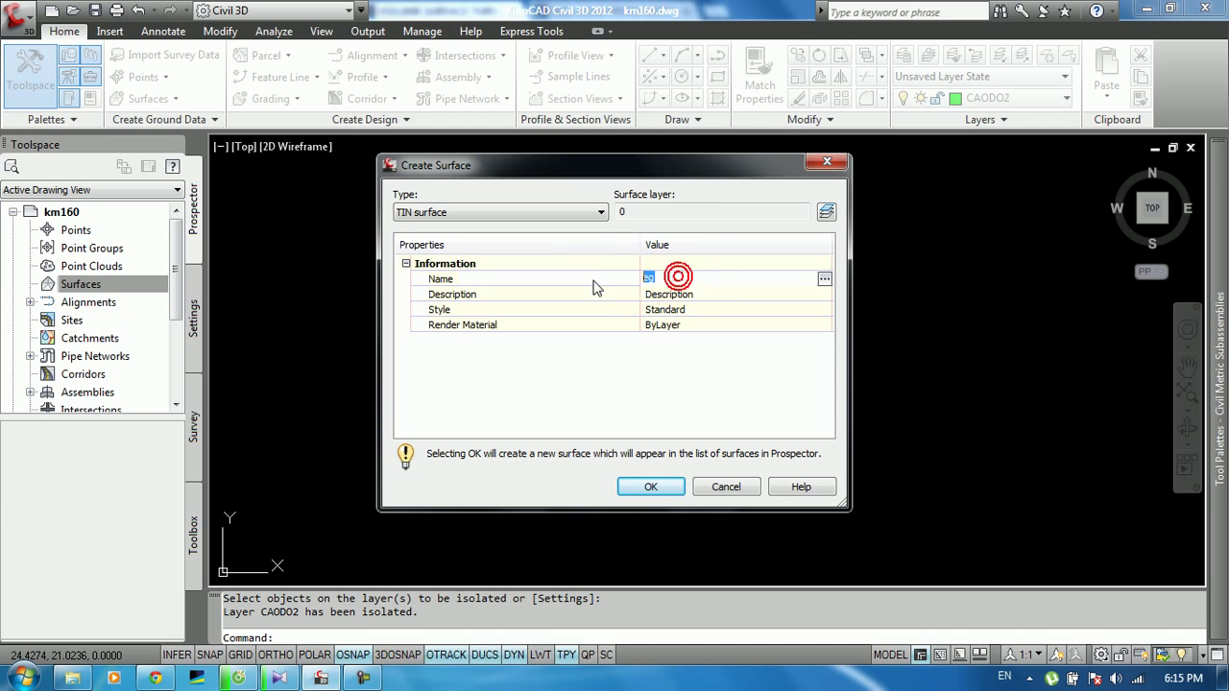
- Browse the surface layer options without creating or choosing a new layer
left_click(825, 213)
left_click(714, 344)
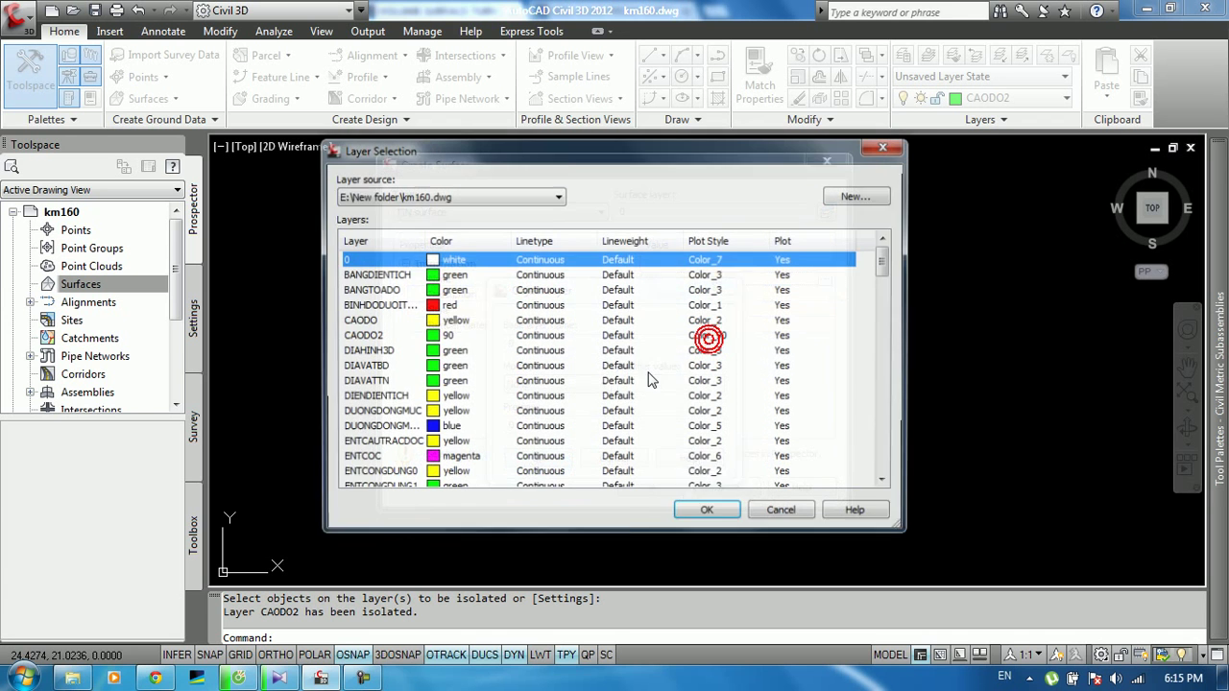
left_click(380, 443)
scroll(397, 465, "down", 1)
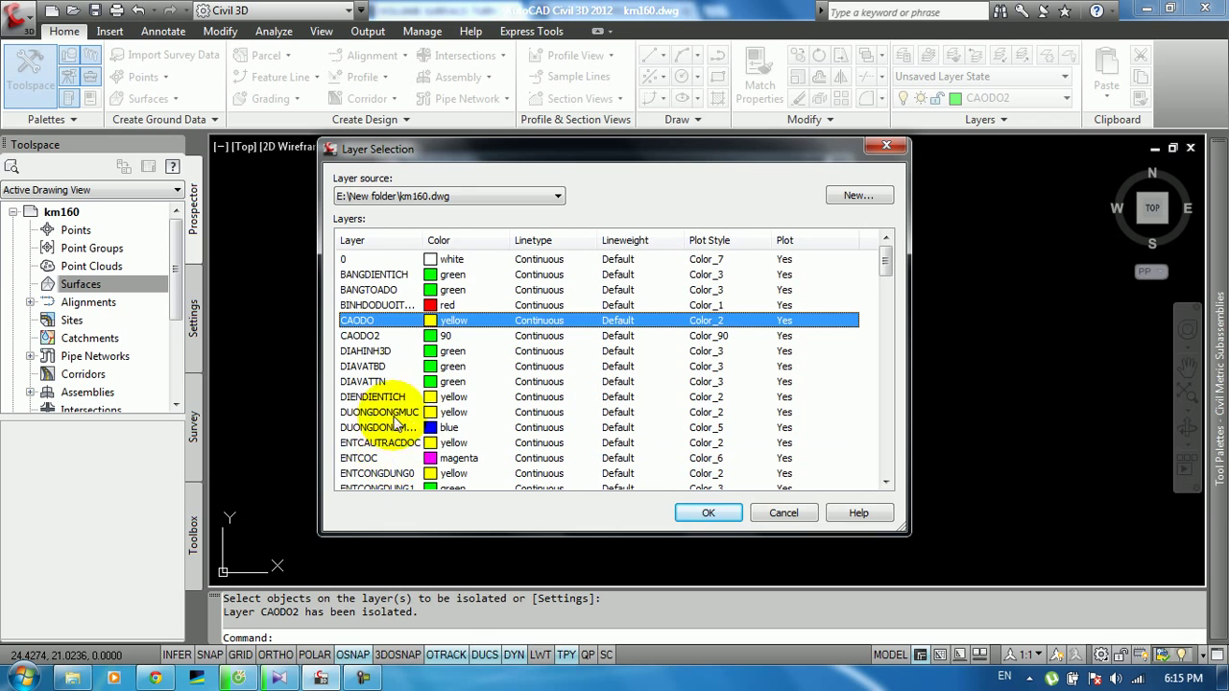
scroll(396, 451, "down", 1)
scroll(397, 432, "down", 5)
scroll(397, 411, "down", 10)
scroll(400, 407, "down", 5)
scroll(403, 402, "down", 3)
scroll(411, 394, "down", 1)
left_click(506, 196)
left_click(883, 201)
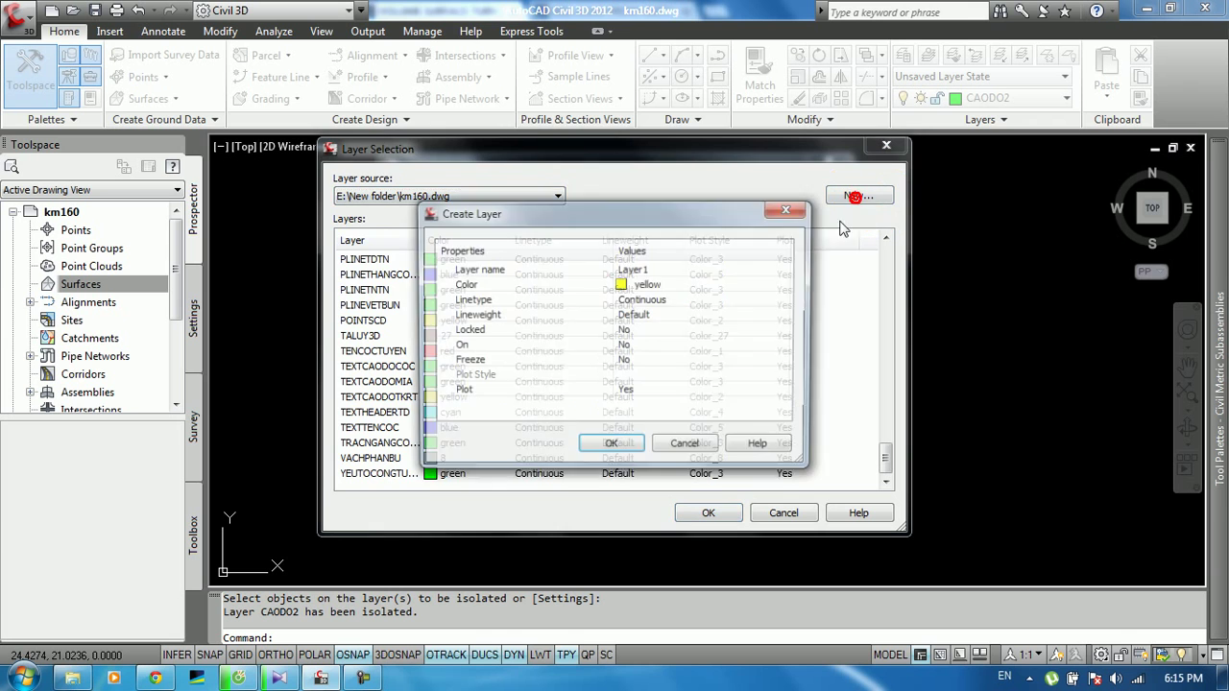
left_click(702, 444)
- Keep surface layer 0 and create TIN surface EG with Standard style
left_click(461, 196)
left_click(461, 195)
left_click(462, 196)
left_click(462, 197)
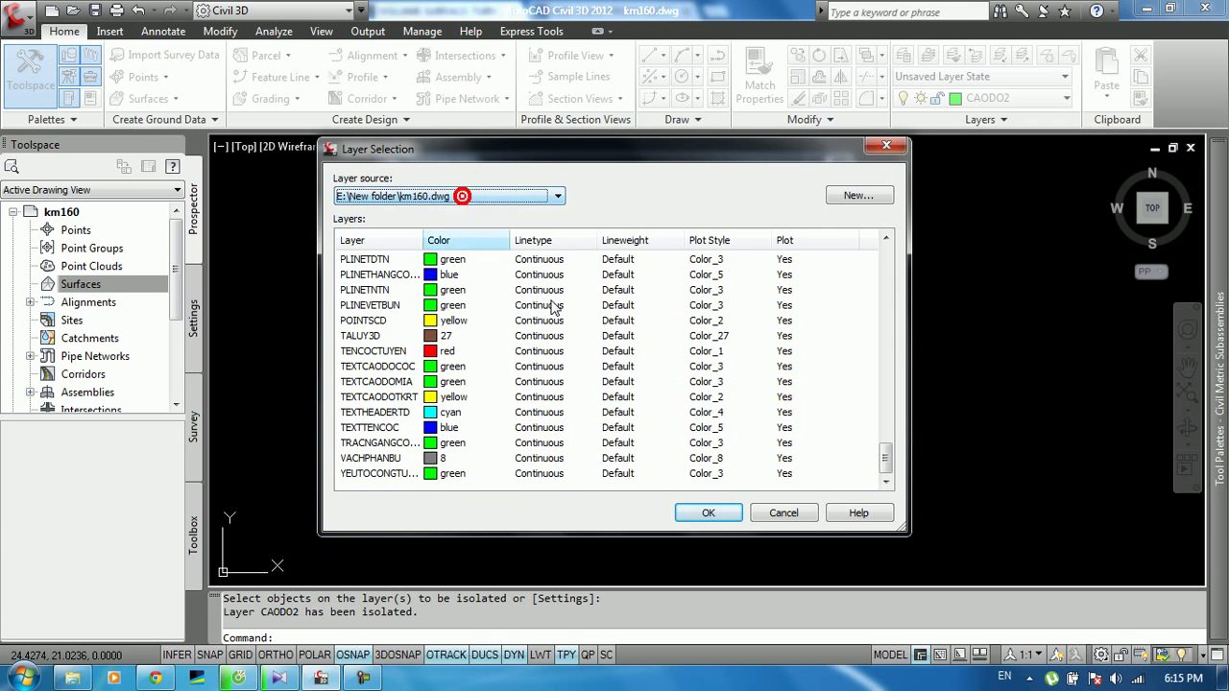
left_click(784, 512)
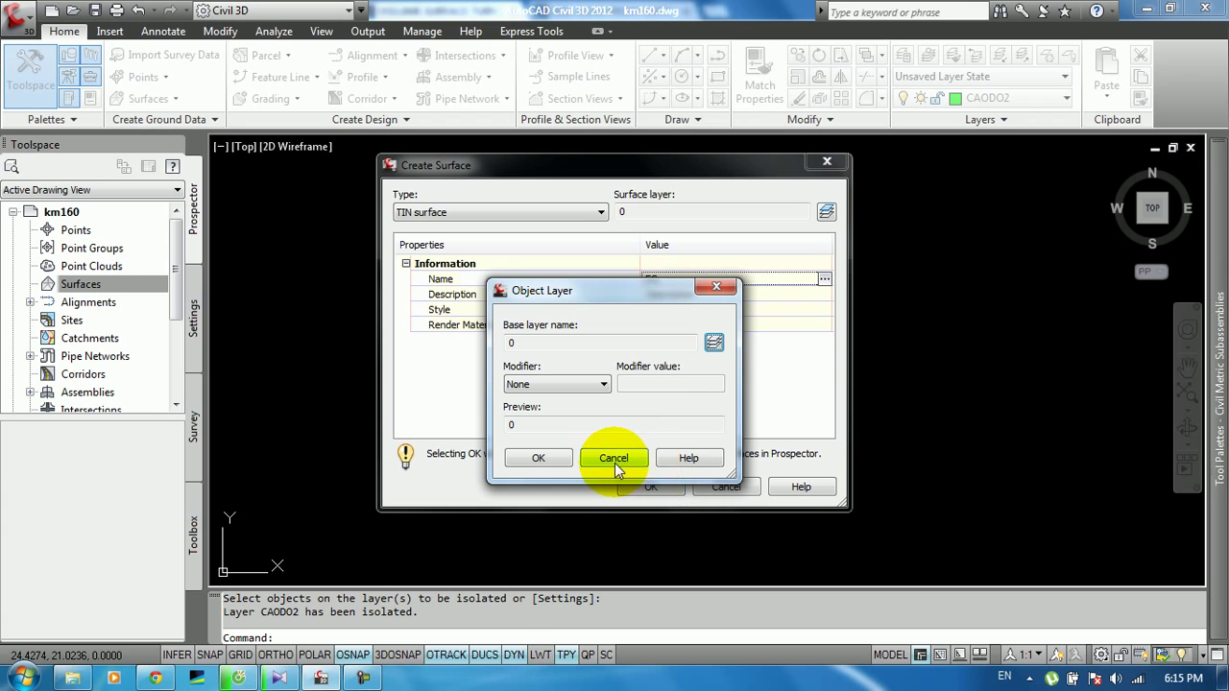
left_click(599, 385)
left_click(613, 459)
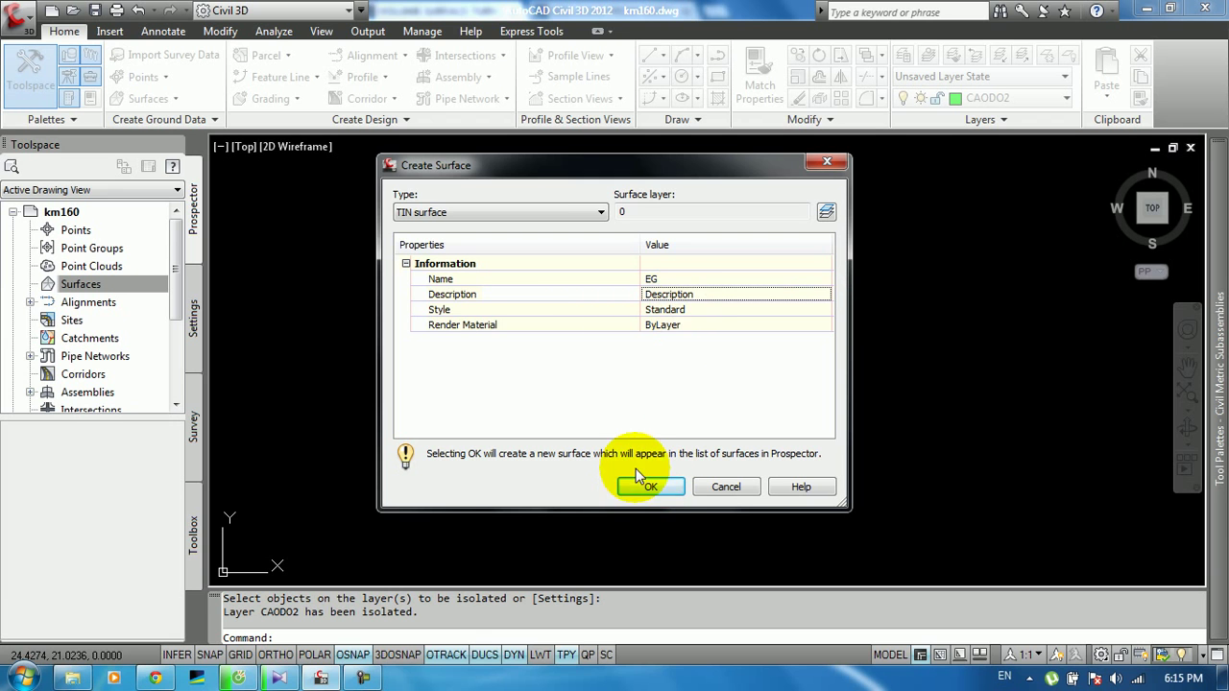
left_click(639, 477)
scroll(566, 422, "down", 3)
scroll(883, 403, "up", 3)
scroll(778, 431, "down", 2)
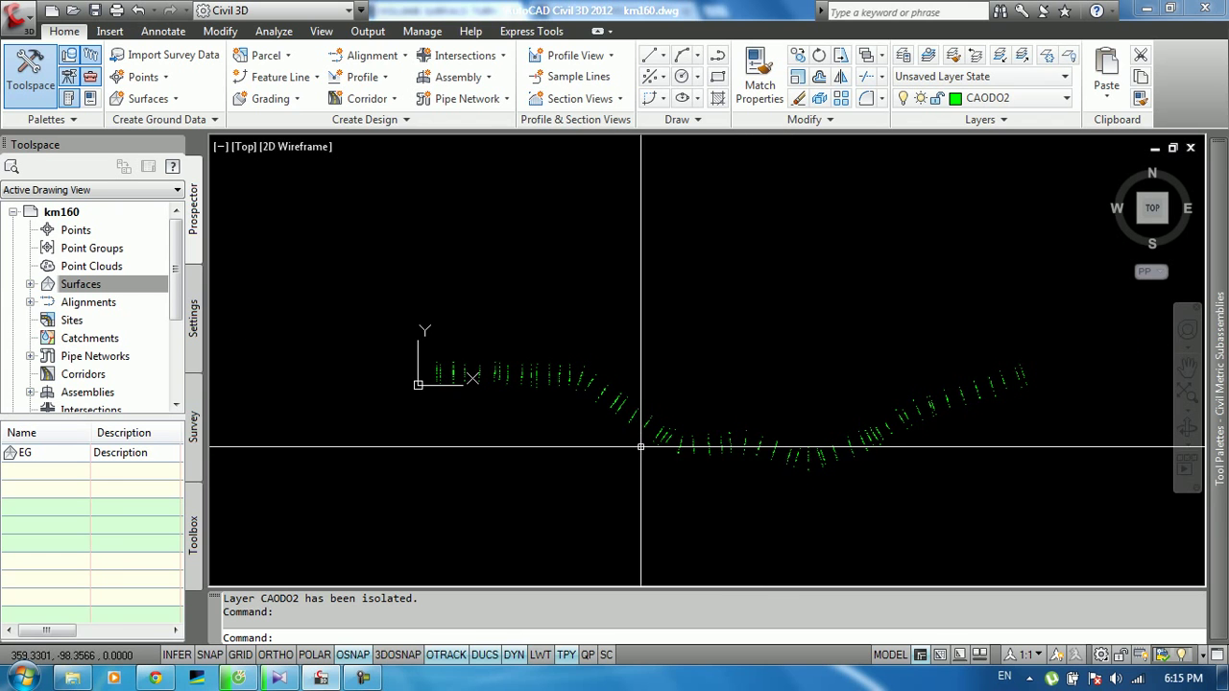
left_click(30, 284)
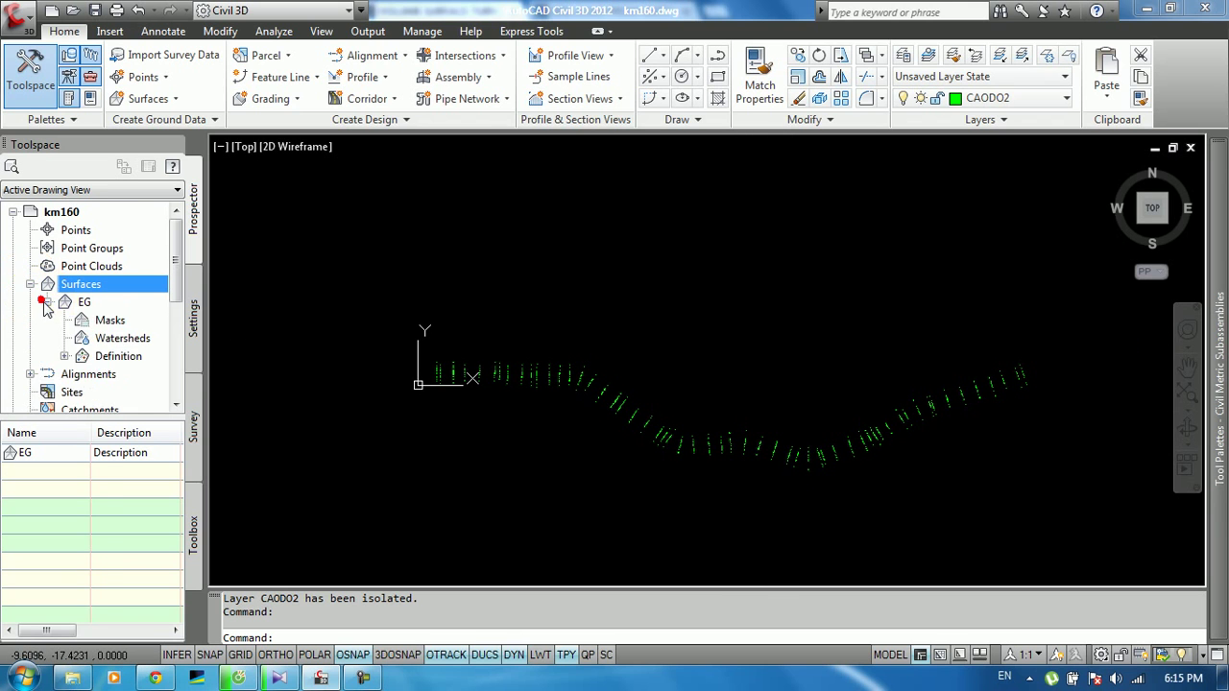
left_click(64, 356)
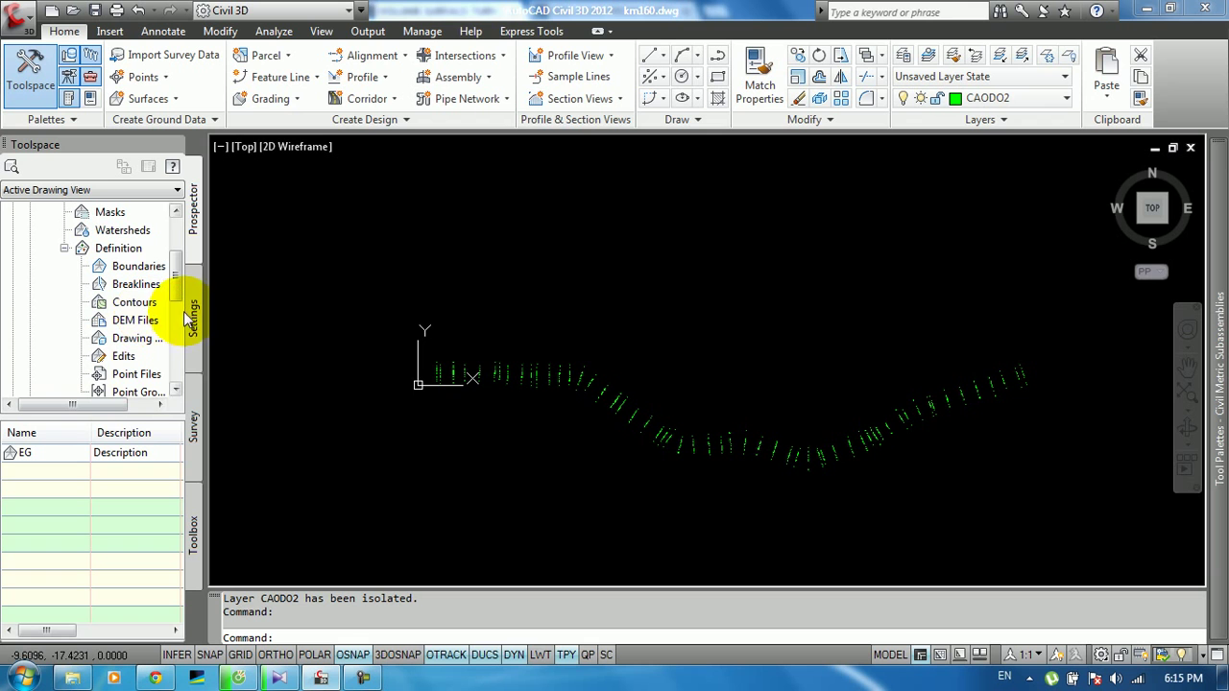
left_click_drag(206, 316, 307, 316)
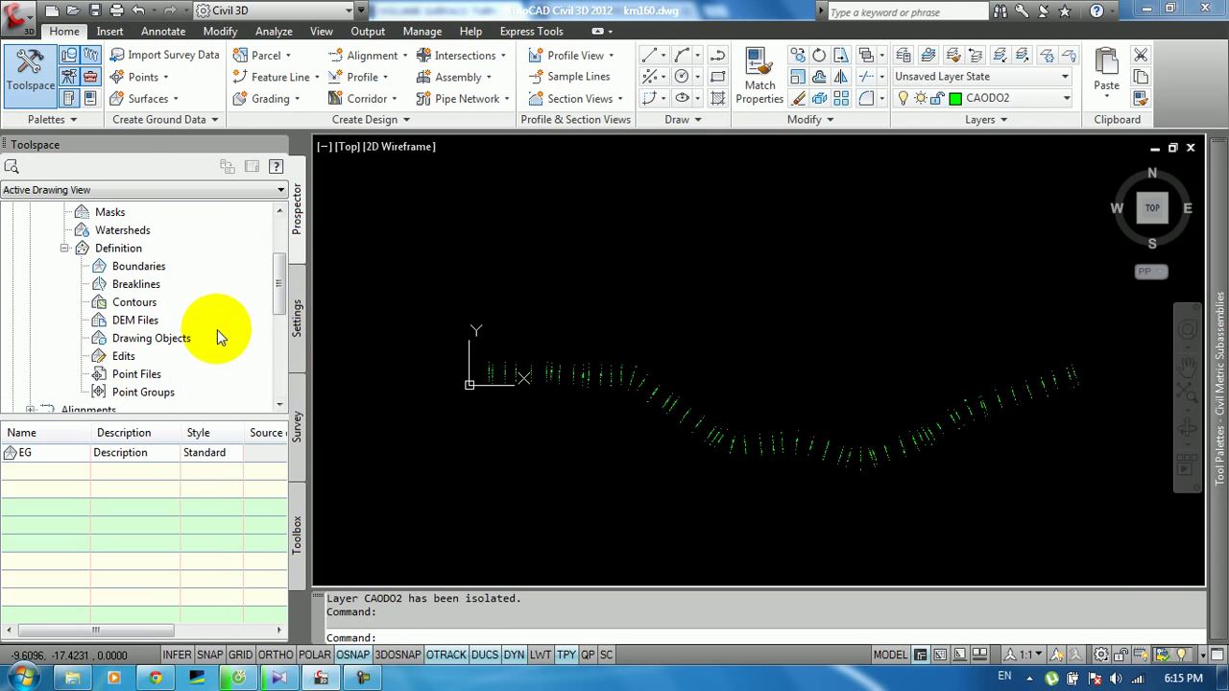
left_click(147, 340)
left_click(187, 347)
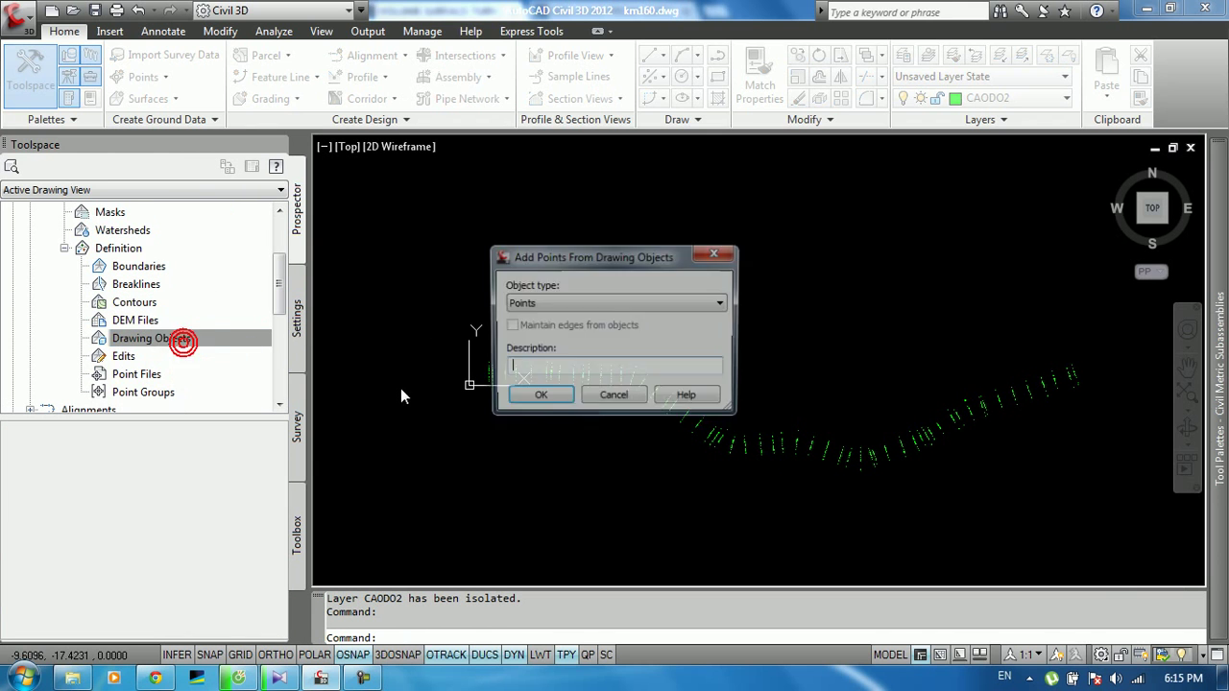
left_click(523, 304)
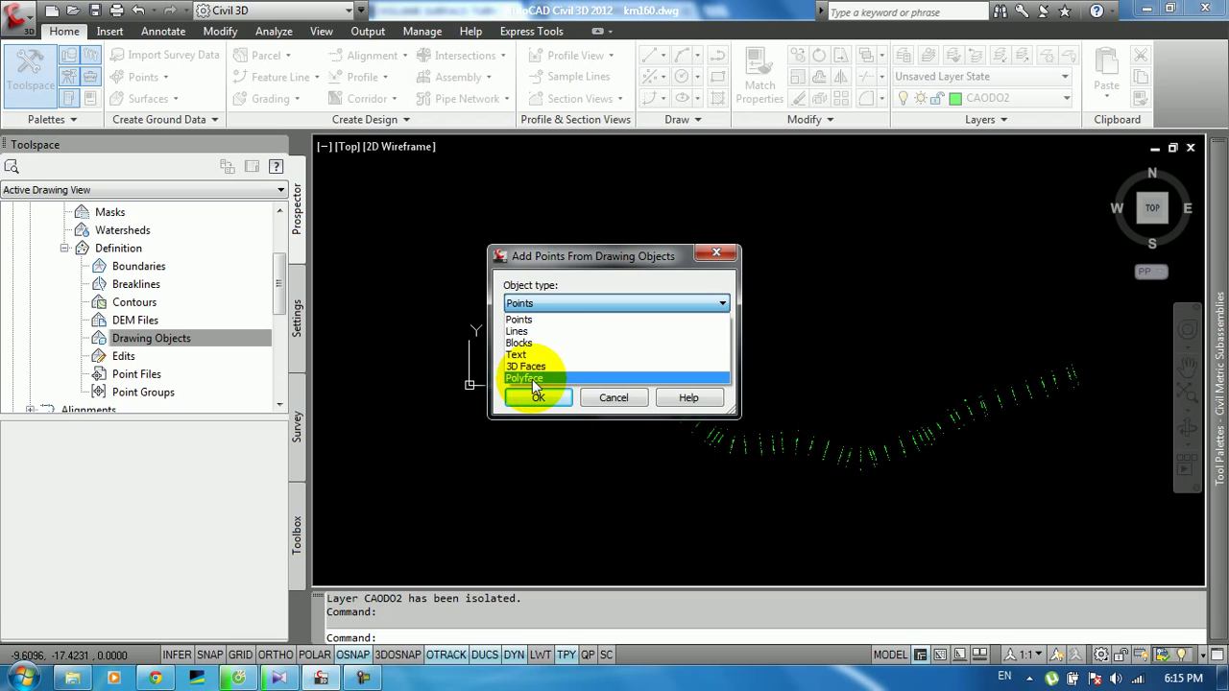
left_click(603, 391)
left_click(608, 397)
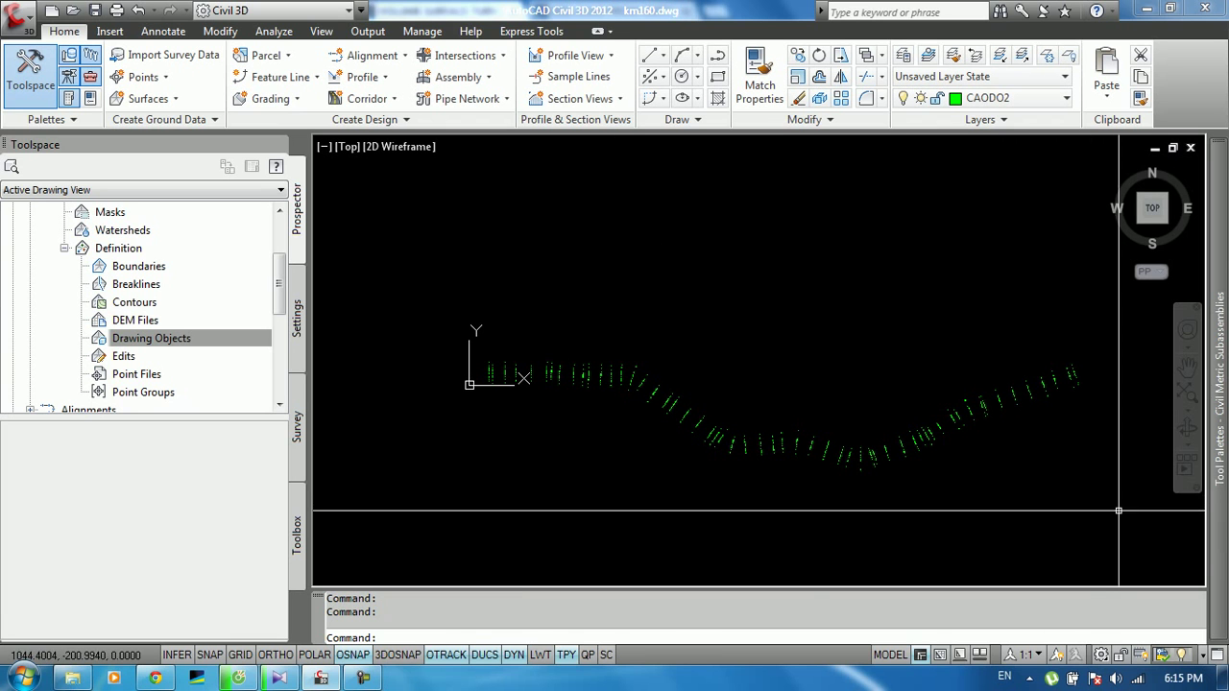
- Window-select the green markers and explode them into separate 3D lines
left_click(1120, 508)
left_click(392, 256)
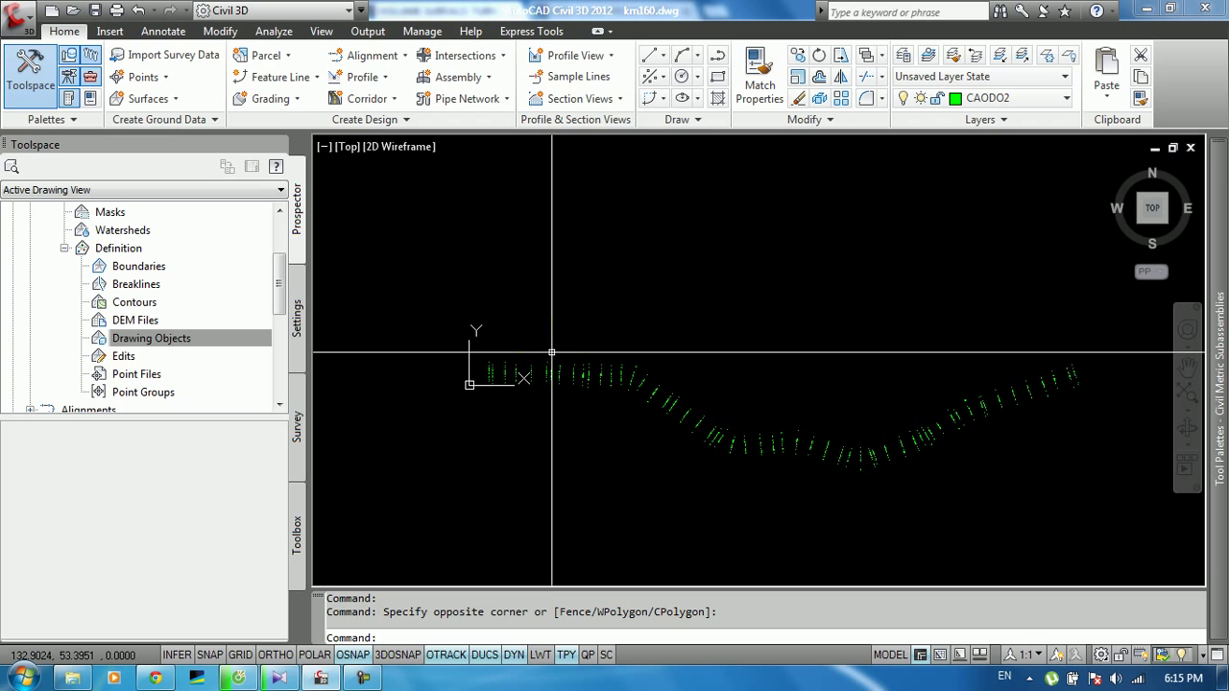
type("X")
left_click(688, 392)
scroll(480, 373, "up", 4)
scroll(494, 380, "up", 2)
scroll(493, 380, "up", 2)
scroll(549, 381, "up", 2)
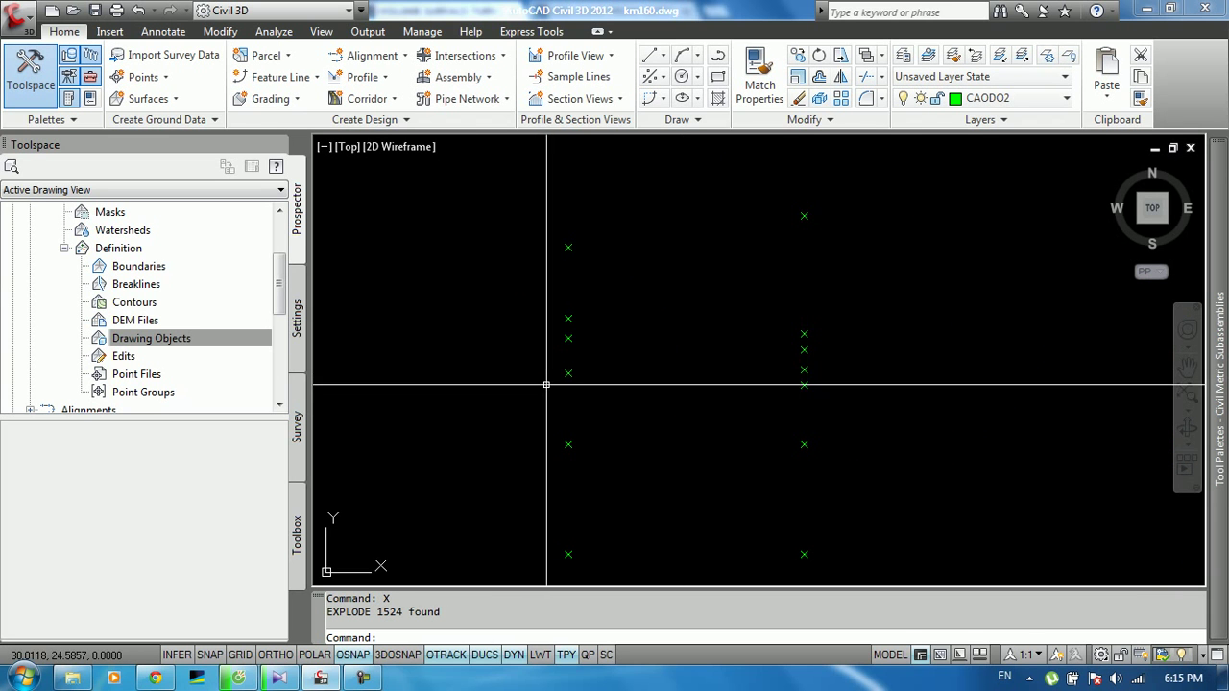
scroll(154, 288, "up", 3)
scroll(91, 317, "down", 3)
- Check one exploded line's properties
left_click(151, 284)
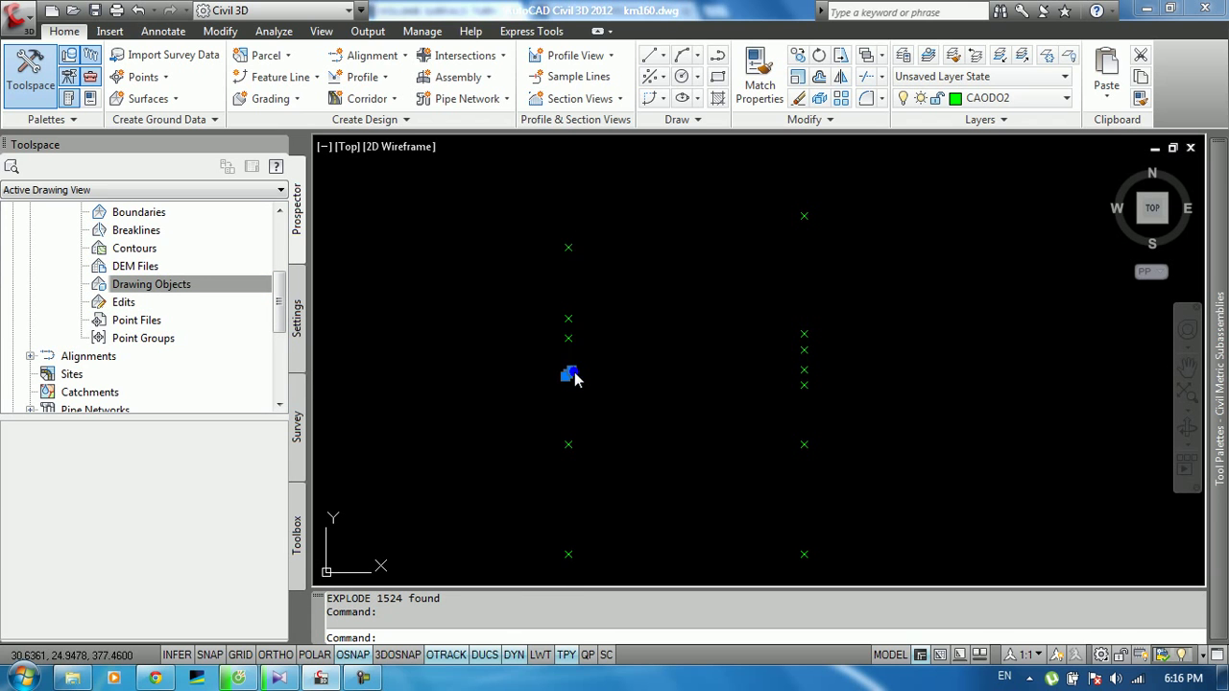
right_click(570, 375)
left_click(635, 215)
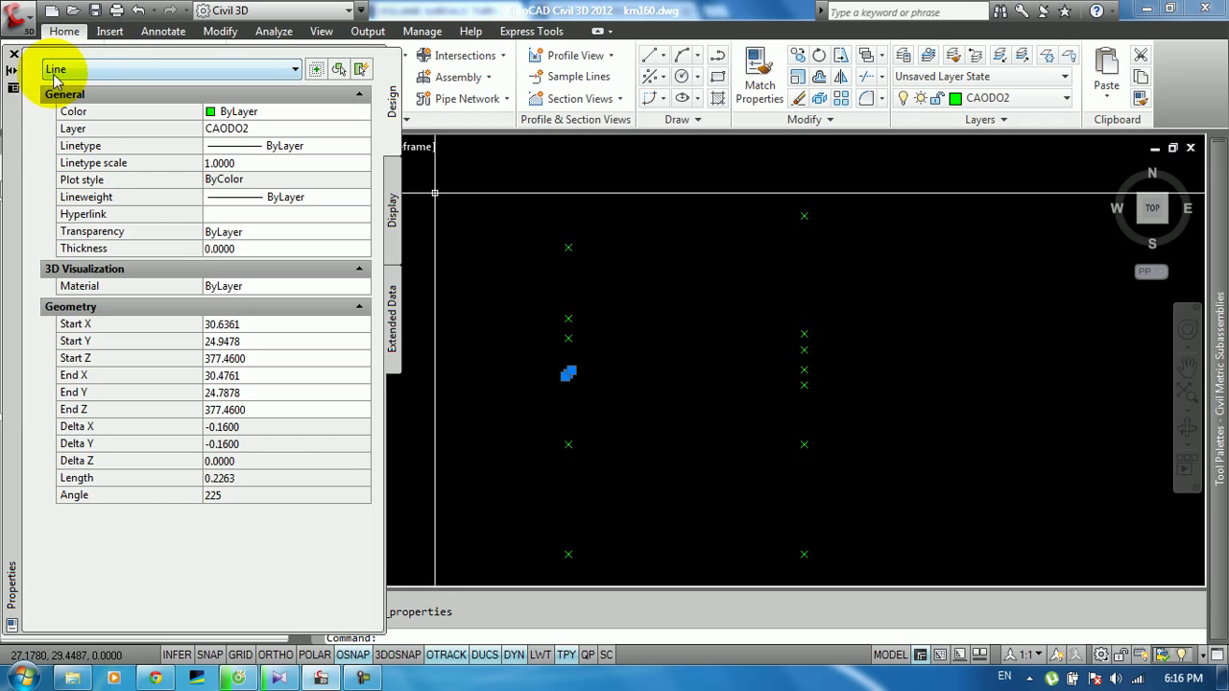
left_click(14, 58)
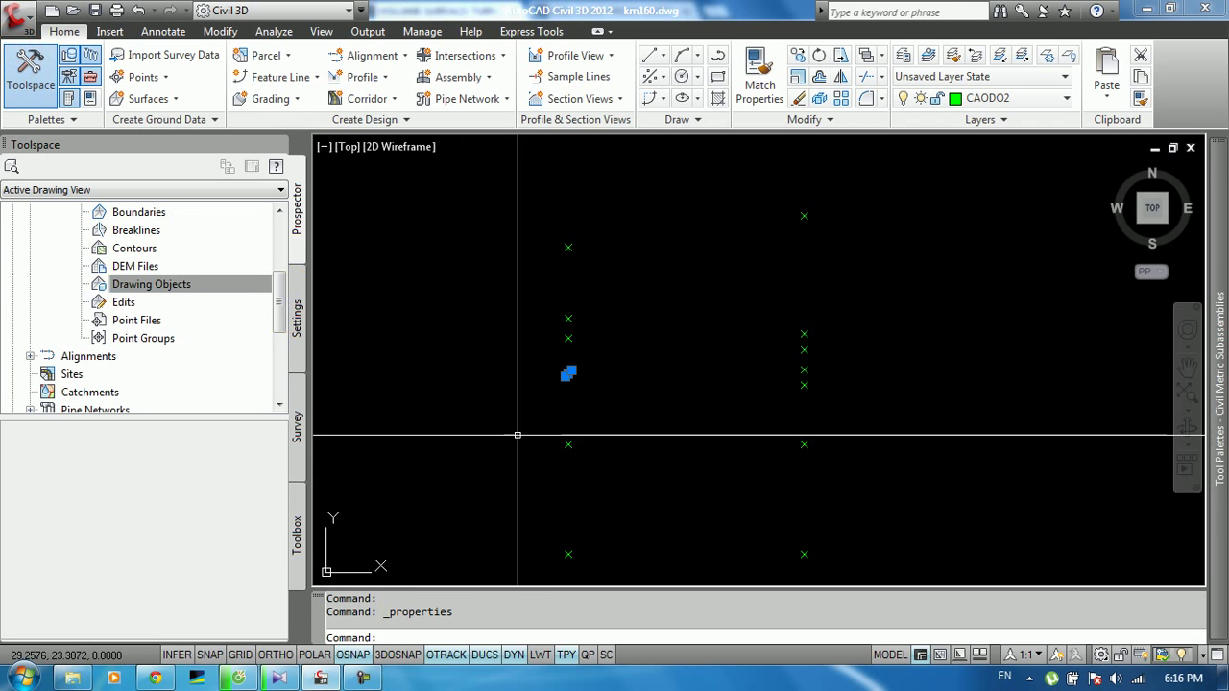
- Begin adding drawing objects to surface EG's definition
scroll(536, 420, "down", 3)
scroll(536, 419, "down", 2)
right_click(148, 286)
left_click(197, 294)
left_click(570, 302)
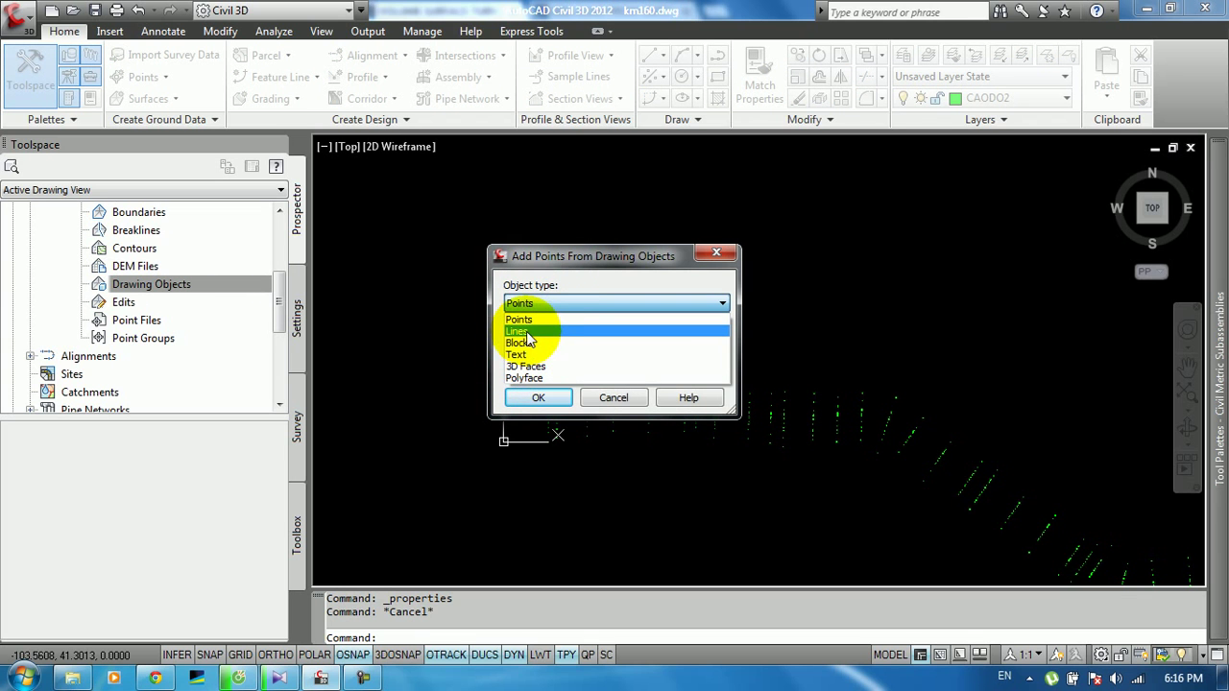
- Add all 1524 survey lines to EG as Lines, dismissing the 48 duplicate-point events
left_click(526, 332)
left_click(534, 396)
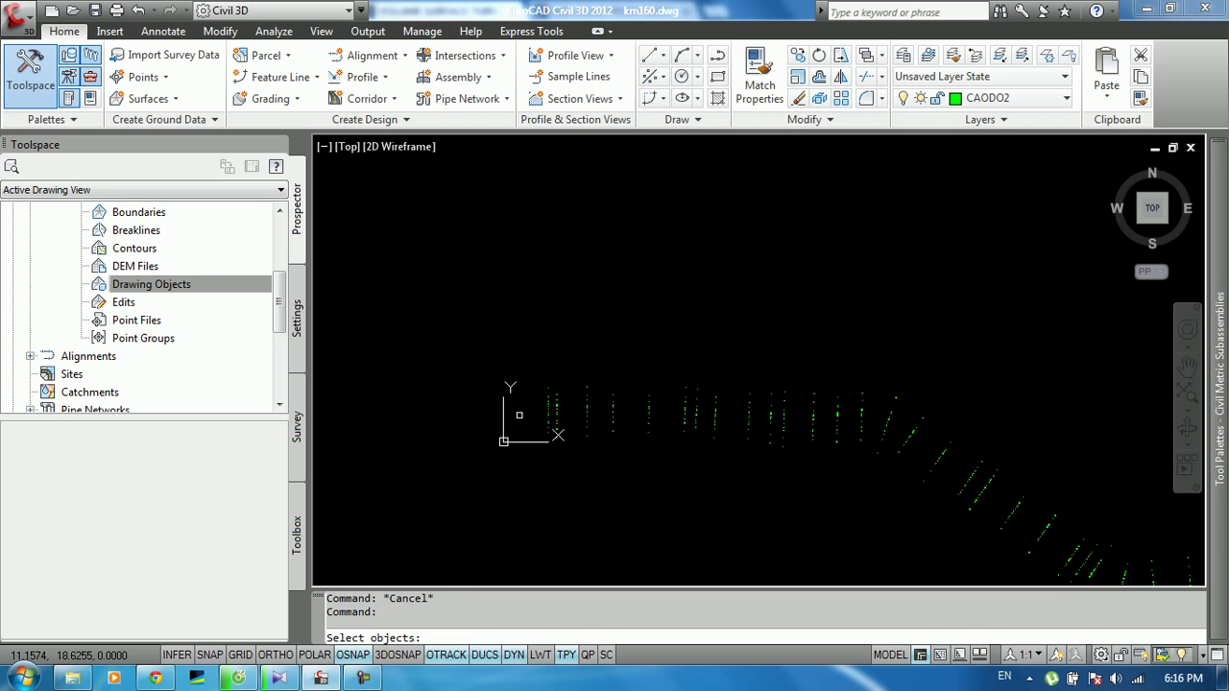
scroll(524, 422, "down", 5)
left_click(907, 527)
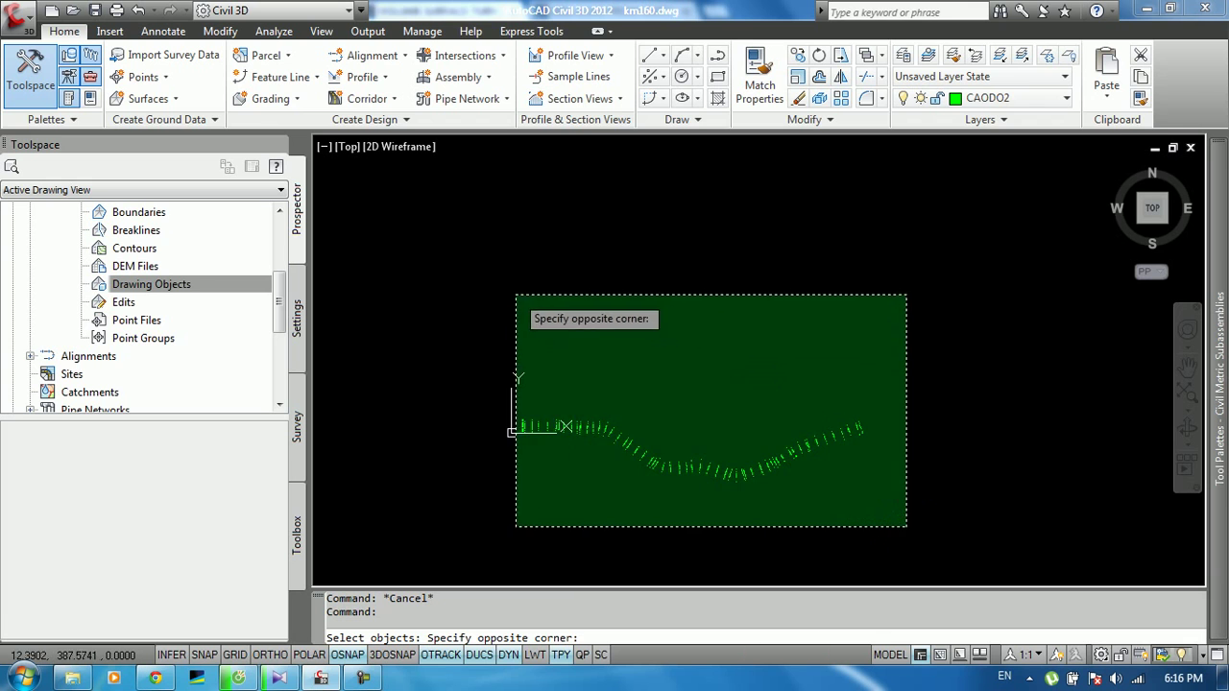
left_click(509, 288)
key("Return")
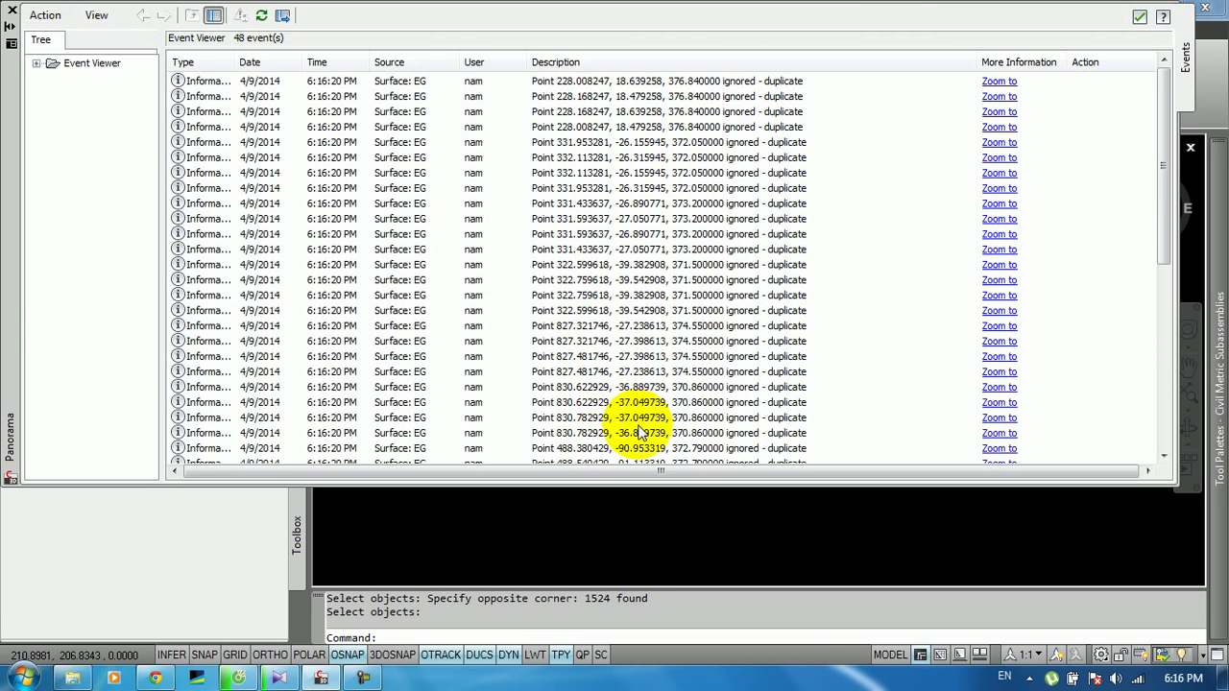
left_click(1137, 19)
scroll(154, 278, "up", 1)
scroll(105, 298, "up", 2)
left_click(96, 304)
- Open the EG surface's Standard style and apply it without changes
right_click(75, 300)
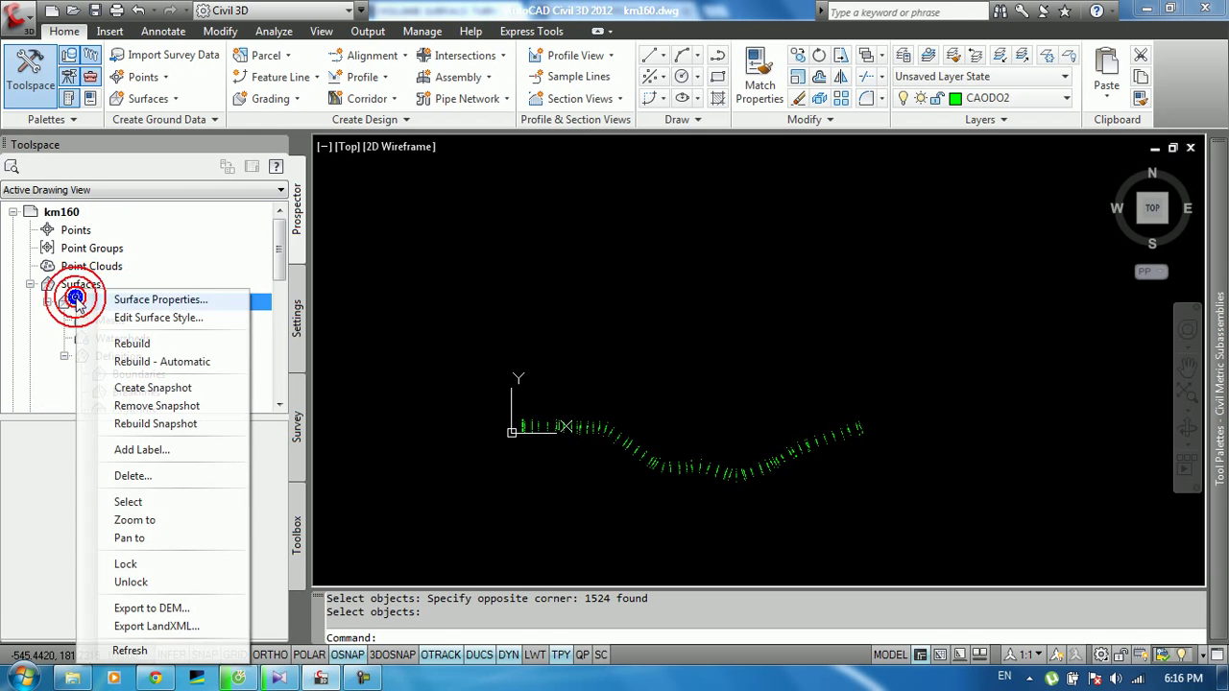
left_click(142, 317)
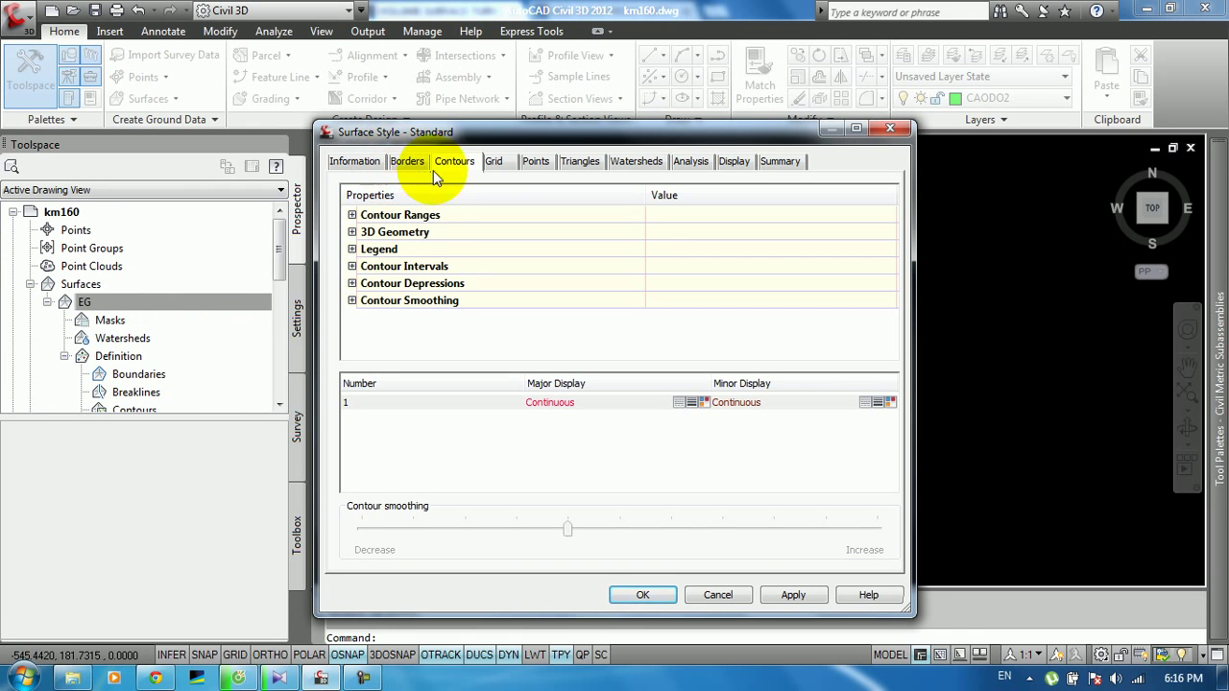
left_click(353, 267)
left_click(352, 268)
left_click(768, 596)
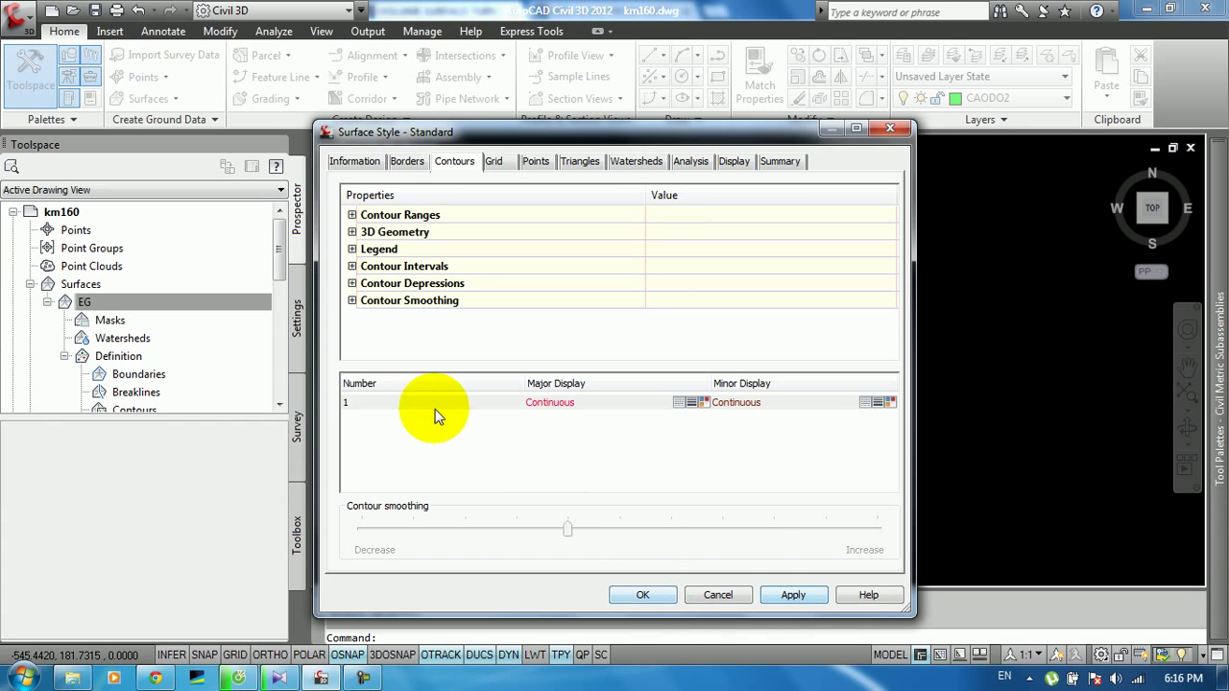
left_click(641, 596)
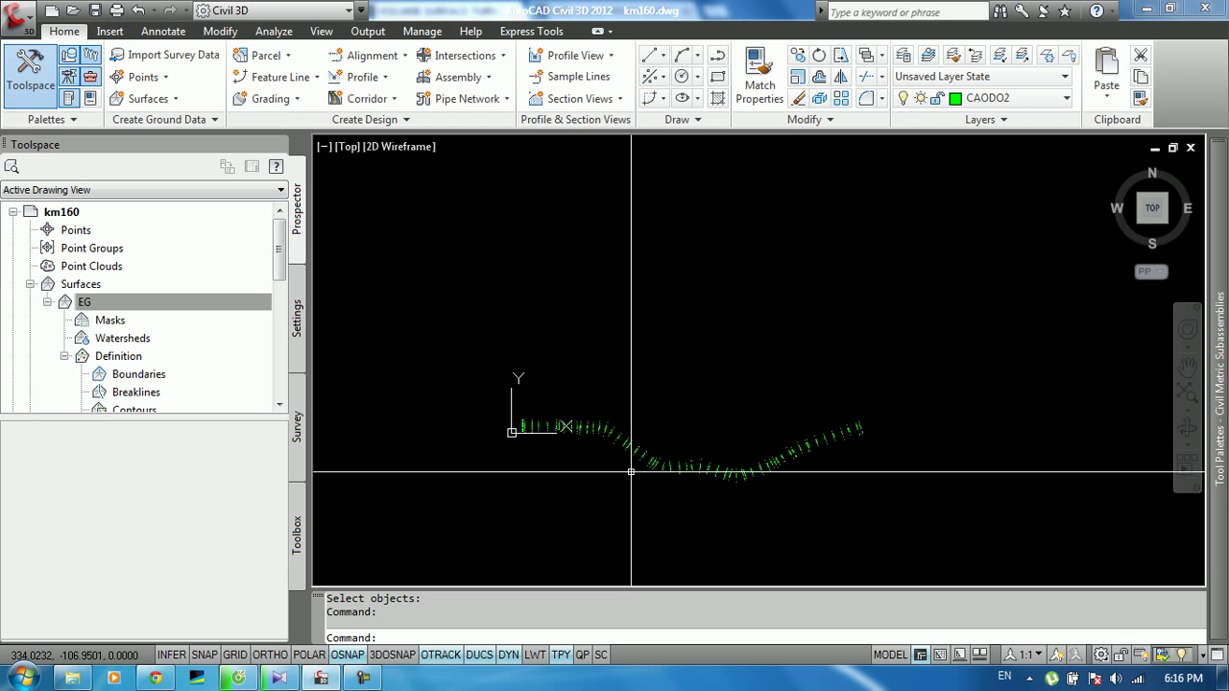
- Turn on Major Contour and Minor Contour display in the Standard style
left_click(149, 310)
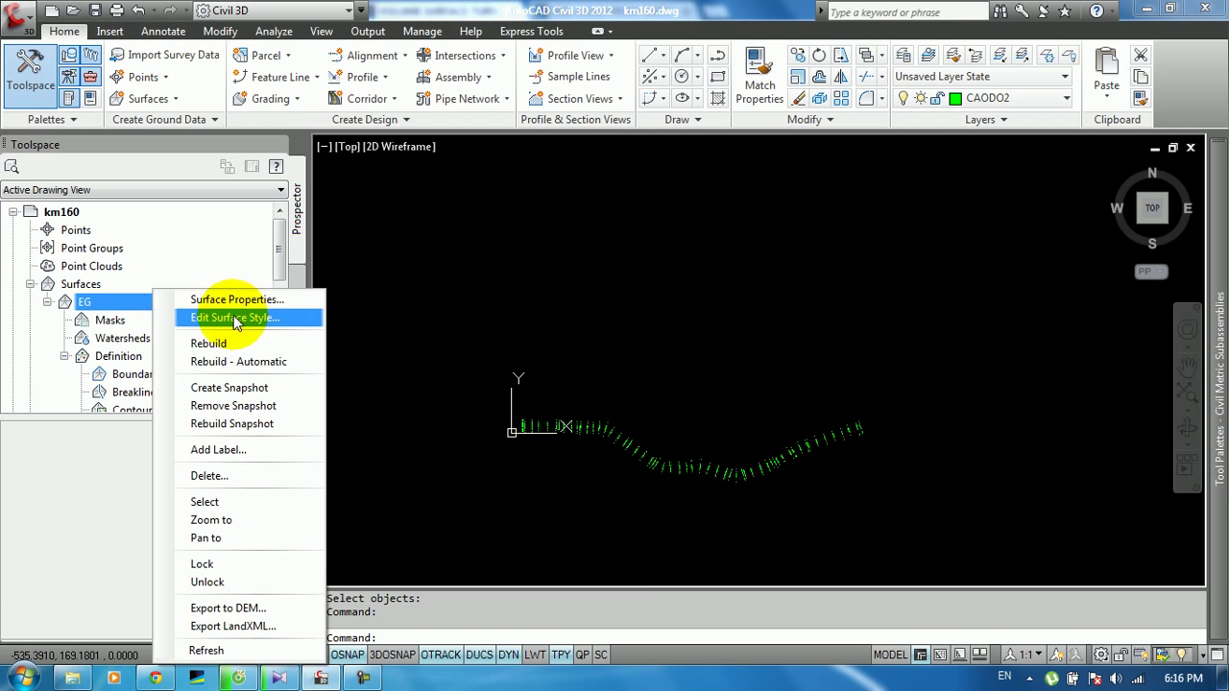
left_click(247, 317)
left_click(773, 161)
left_click(738, 163)
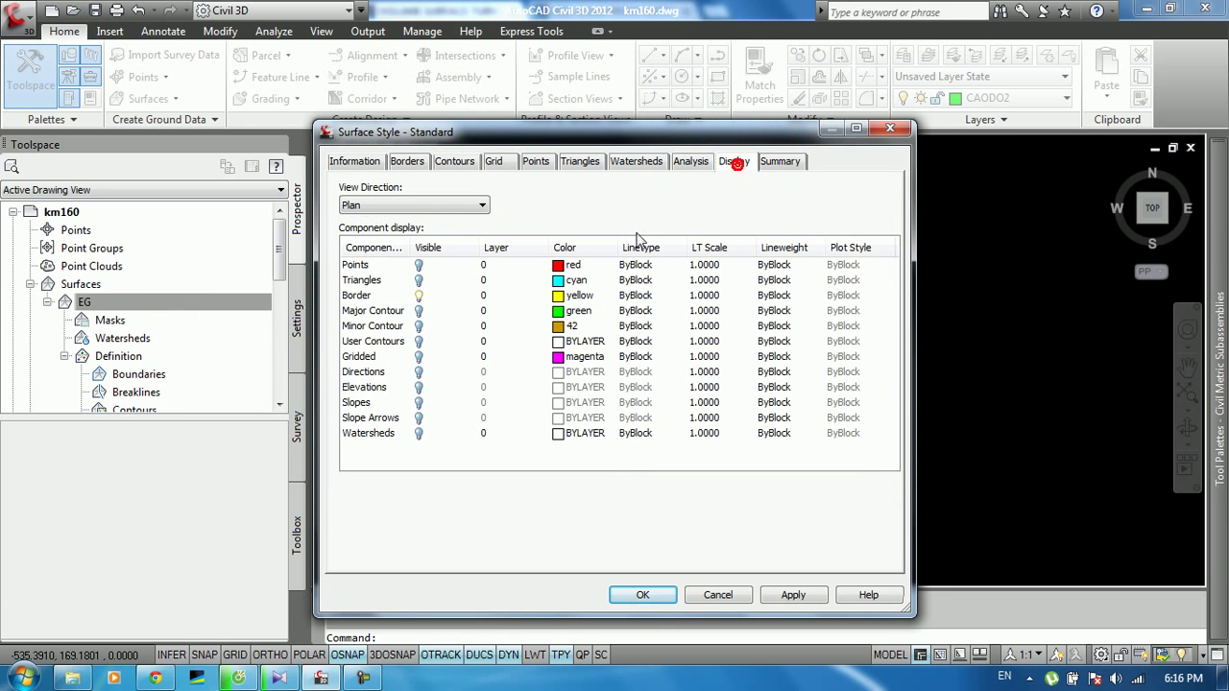
left_click(794, 595)
left_click(643, 596)
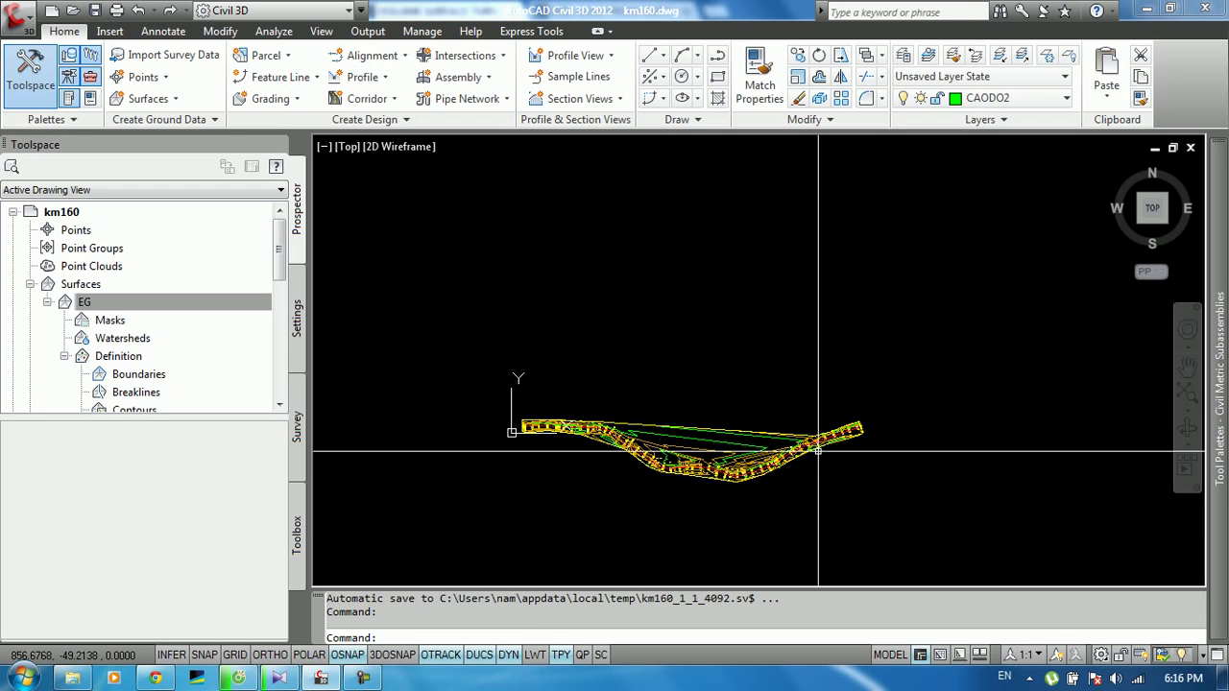
- Zoom in and out over the EG surface to inspect its contours along the road corridor
scroll(622, 437, "up", 1)
scroll(619, 432, "up", 3)
scroll(821, 405, "up", 3)
scroll(819, 405, "up", 2)
scroll(819, 406, "down", 3)
scroll(807, 388, "down", 2)
scroll(792, 374, "up", 3)
scroll(790, 370, "up", 2)
scroll(768, 377, "down", 2)
scroll(672, 408, "down", 2)
scroll(557, 444, "down", 1)
scroll(451, 476, "down", 2)
scroll(450, 476, "up", 4)
scroll(576, 462, "down", 1)
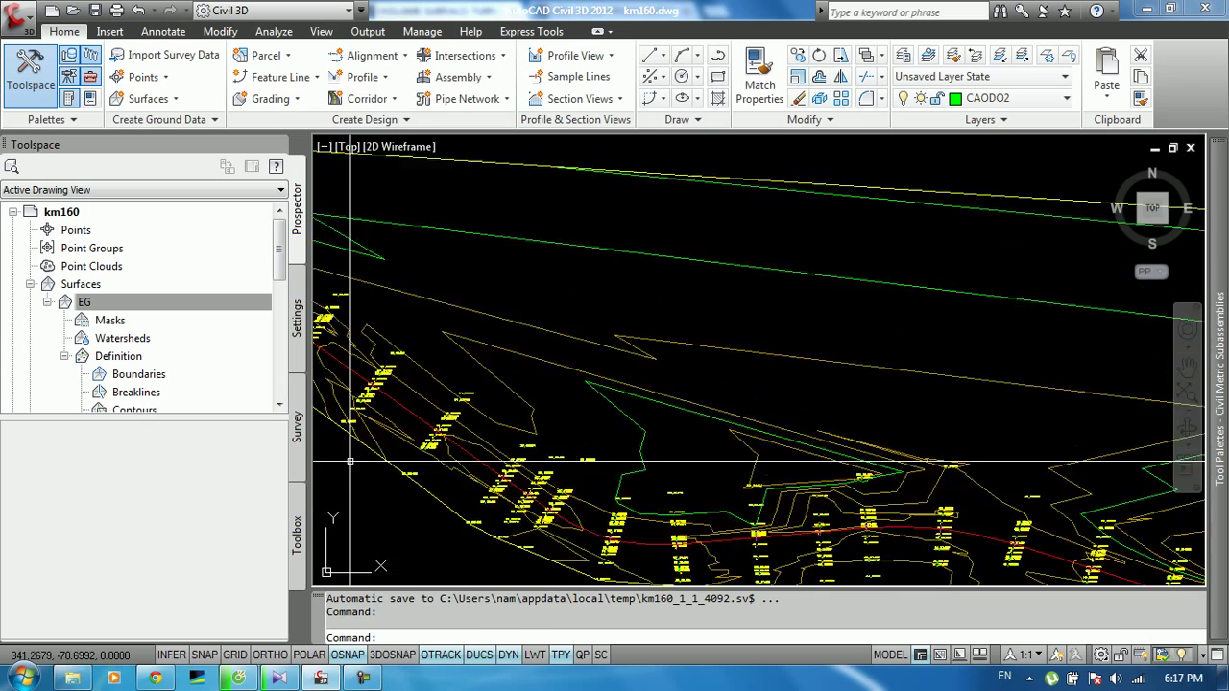
scroll(599, 459, "down", 3)
scroll(557, 432, "up", 2)
scroll(508, 403, "down", 2)
scroll(477, 385, "up", 2)
scroll(477, 385, "up", 3)
scroll(434, 375, "up", 2)
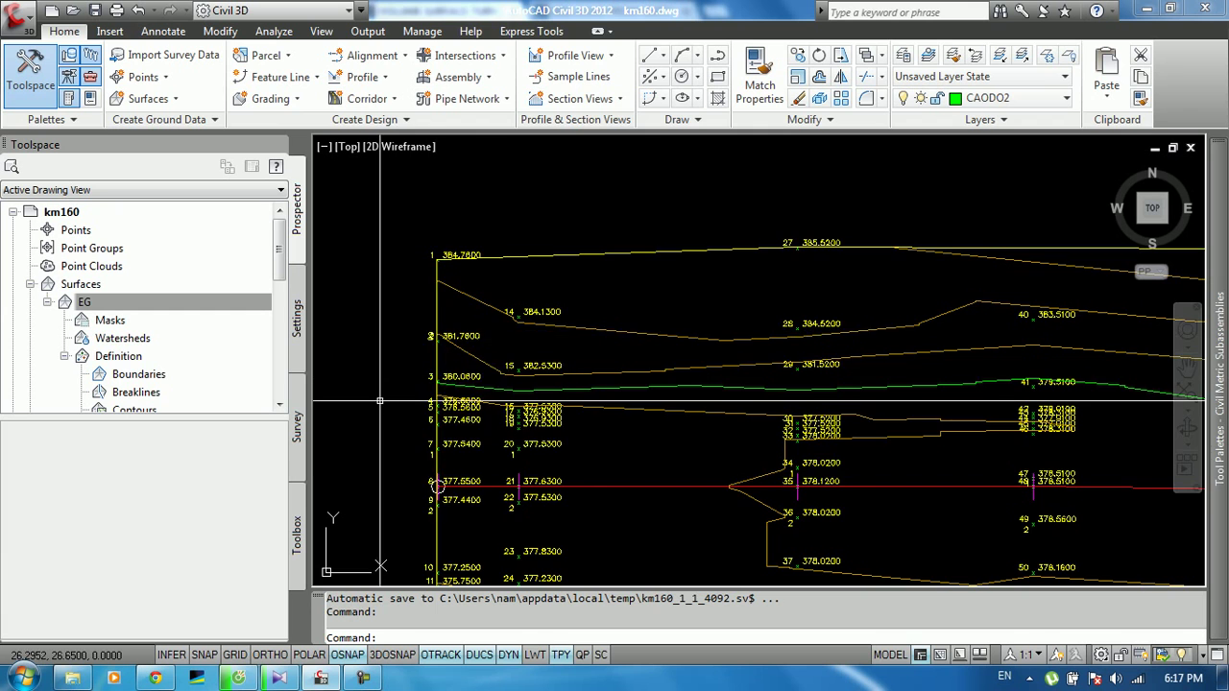
scroll(595, 403, "down", 3)
scroll(751, 474, "up", 2)
scroll(768, 460, "down", 1)
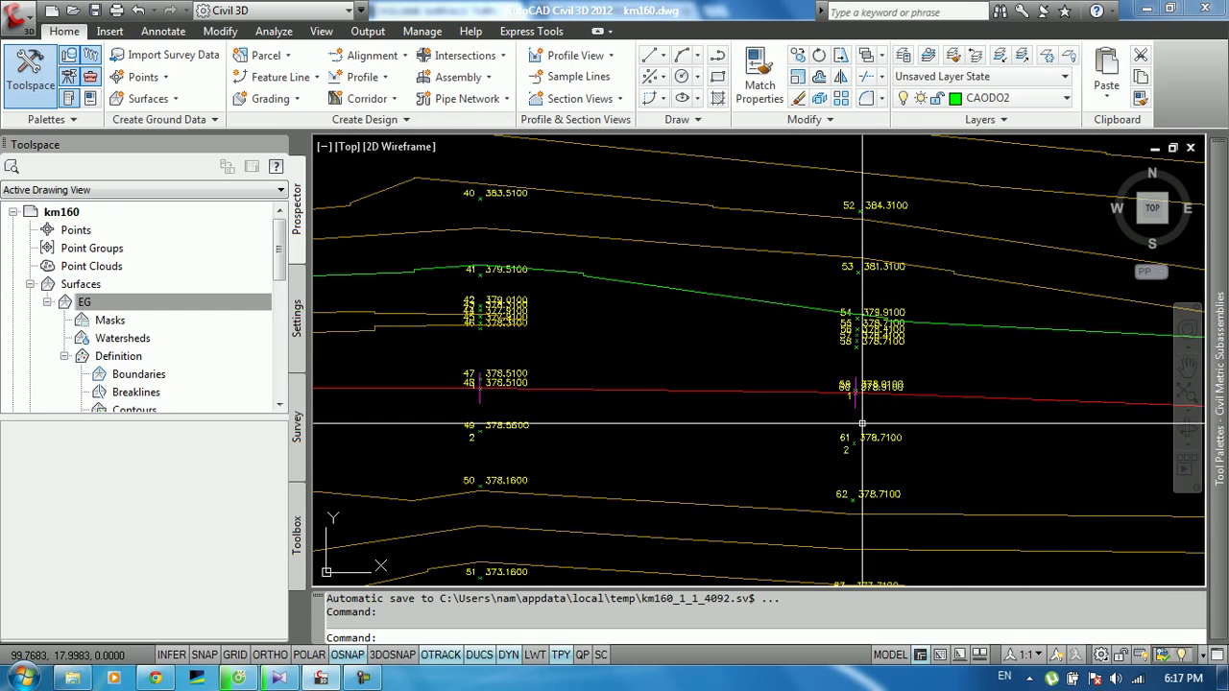
scroll(637, 461, "down", 2)
scroll(524, 461, "up", 4)
scroll(453, 448, "down", 5)
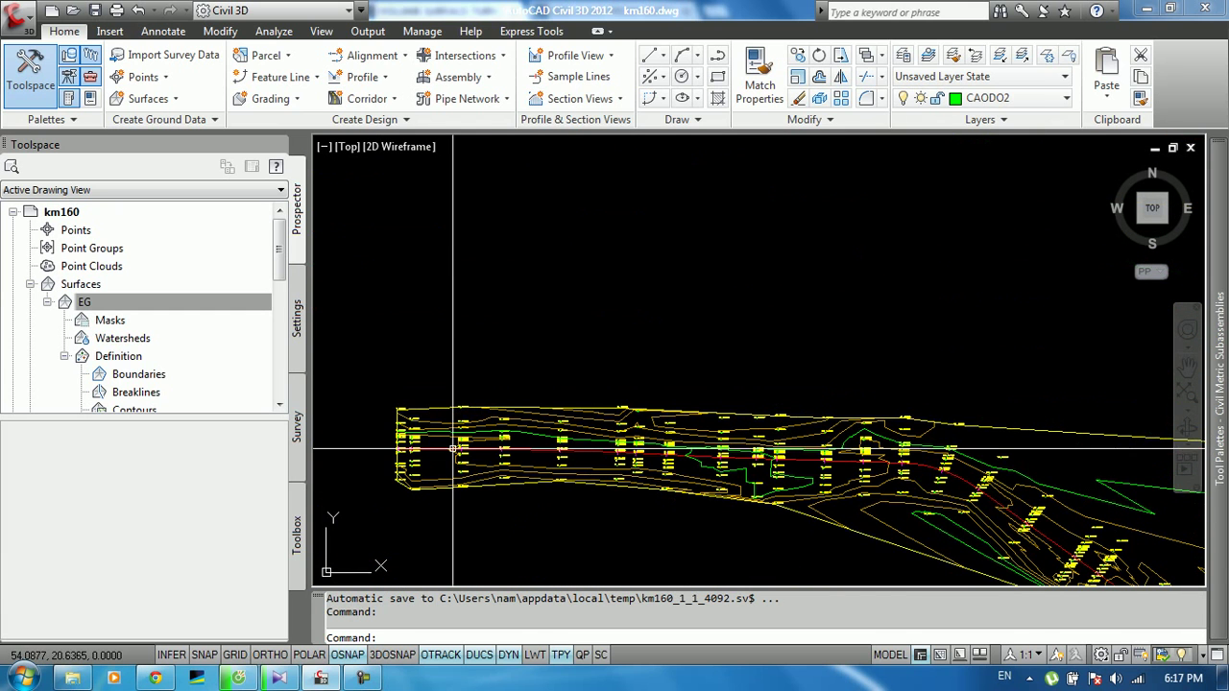
- Close the extra proxy-entity forum tab in Chrome and go back to the km160.dwg drawing
left_click(154, 679)
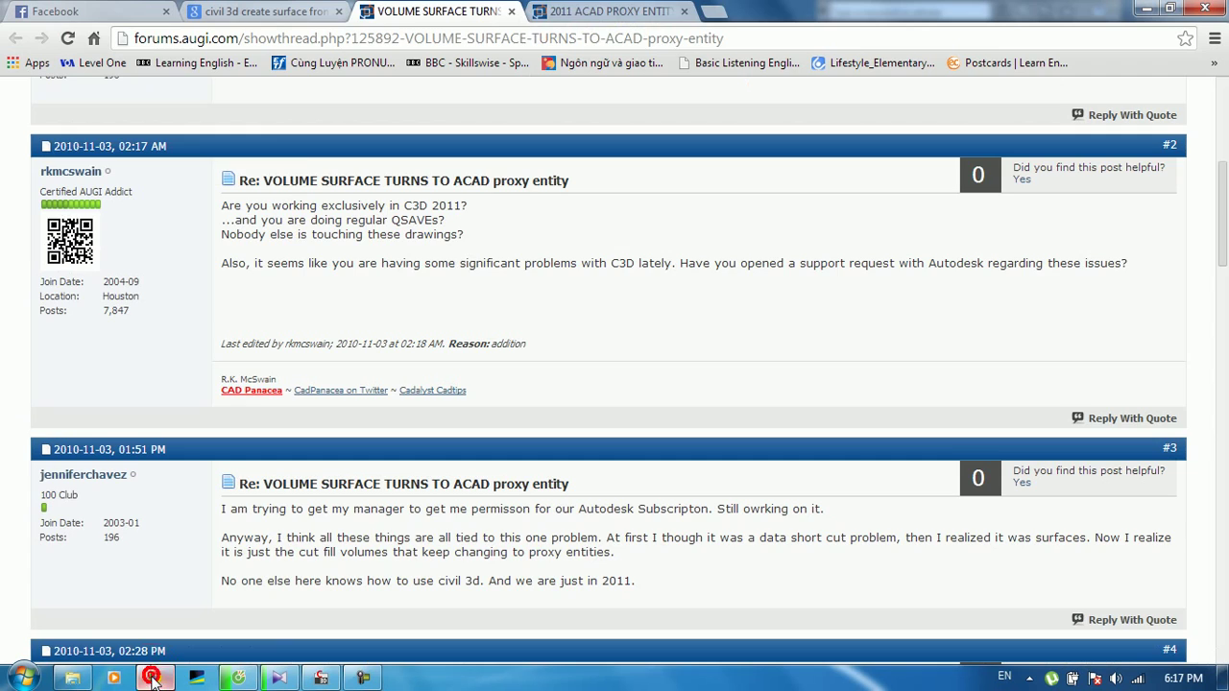
left_click(632, 10)
left_click(682, 11)
left_click(196, 679)
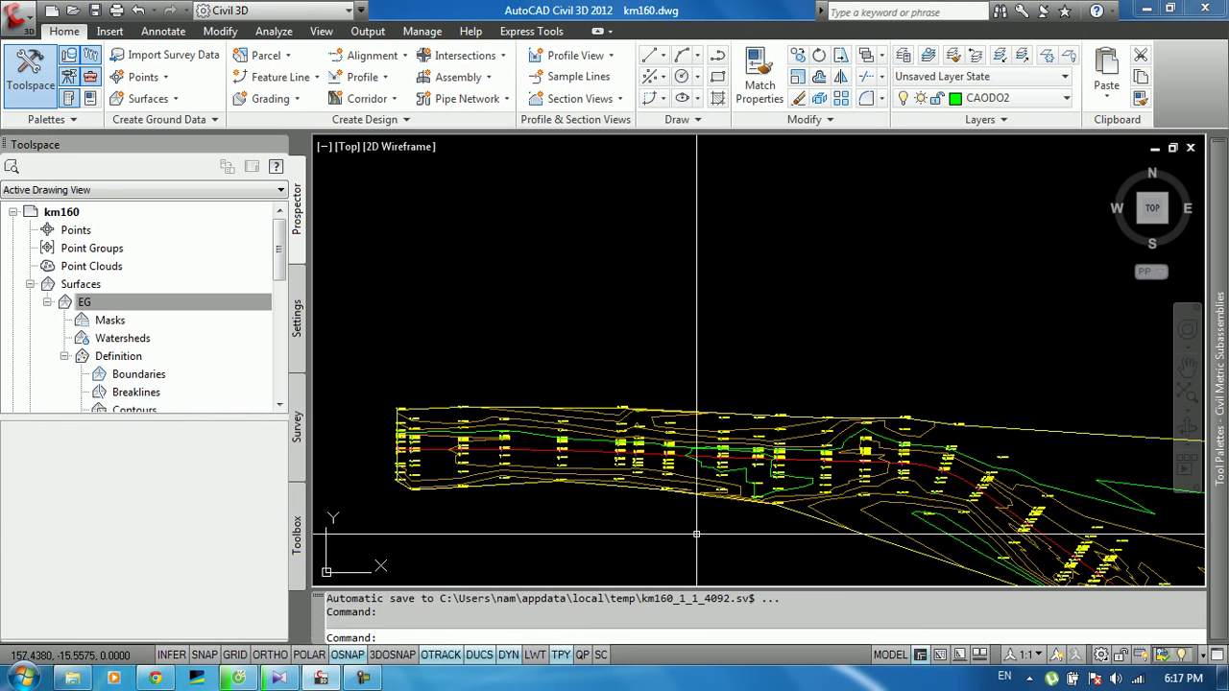
left_click(796, 608)
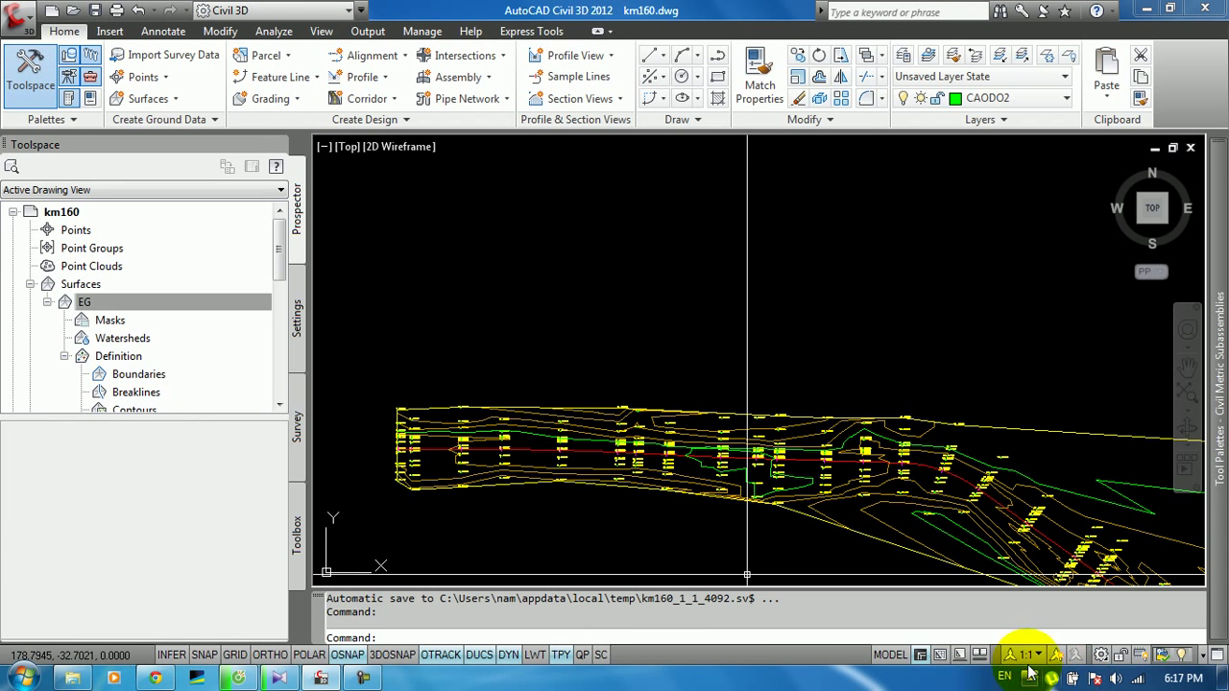